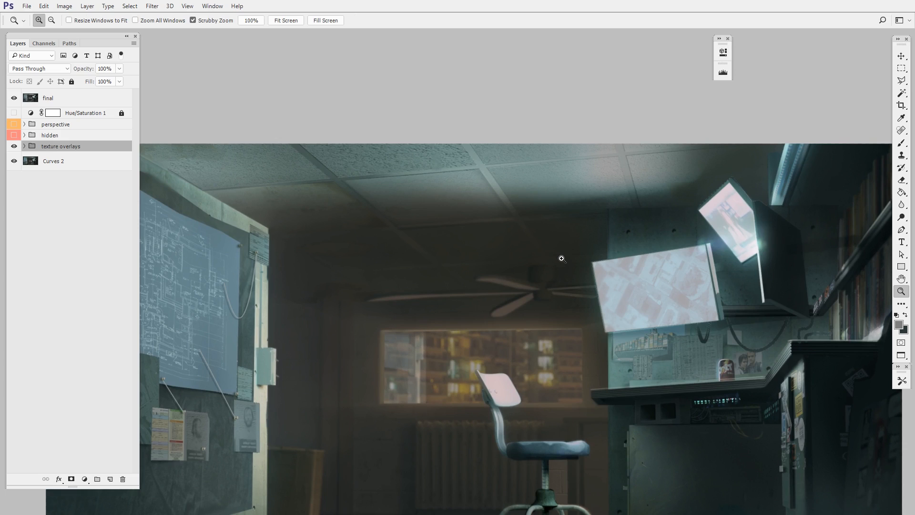
# Examine the ceiling tiles, wall blueprints and lighting in the finished room painting
pyautogui.moveTo(481, 327); pyautogui.dragTo(553, 326)
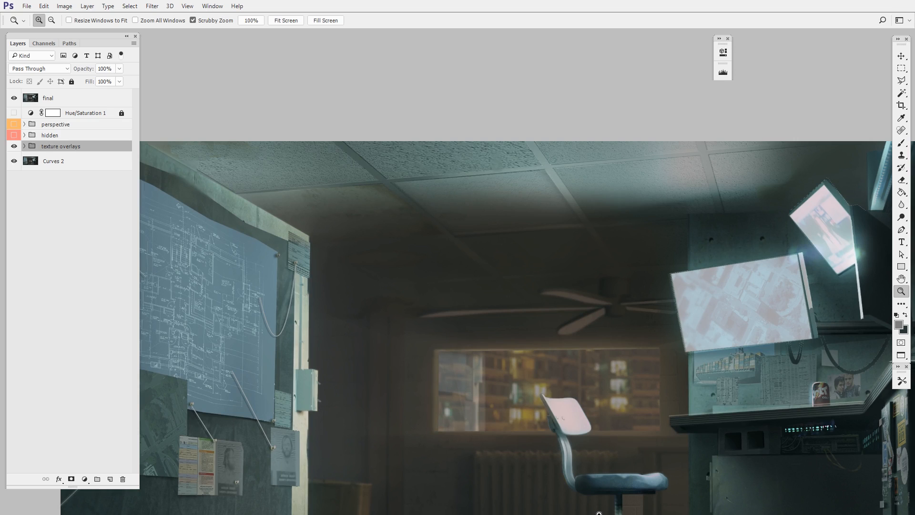
pyautogui.moveTo(387, 216); pyautogui.dragTo(495, 321)
pyautogui.moveTo(509, 335); pyautogui.dragTo(525, 330)
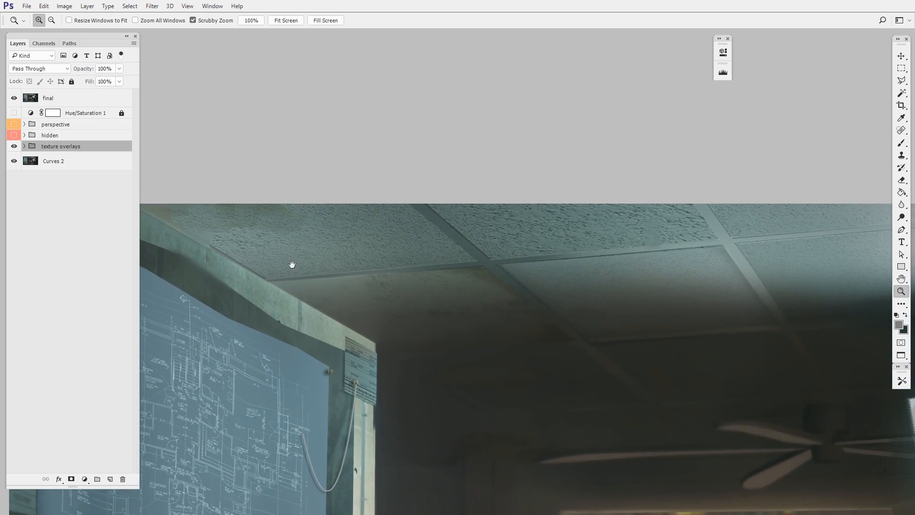
pyautogui.moveTo(193, 232); pyautogui.dragTo(280, 230)
pyautogui.moveTo(614, 379); pyautogui.dragTo(504, 361)
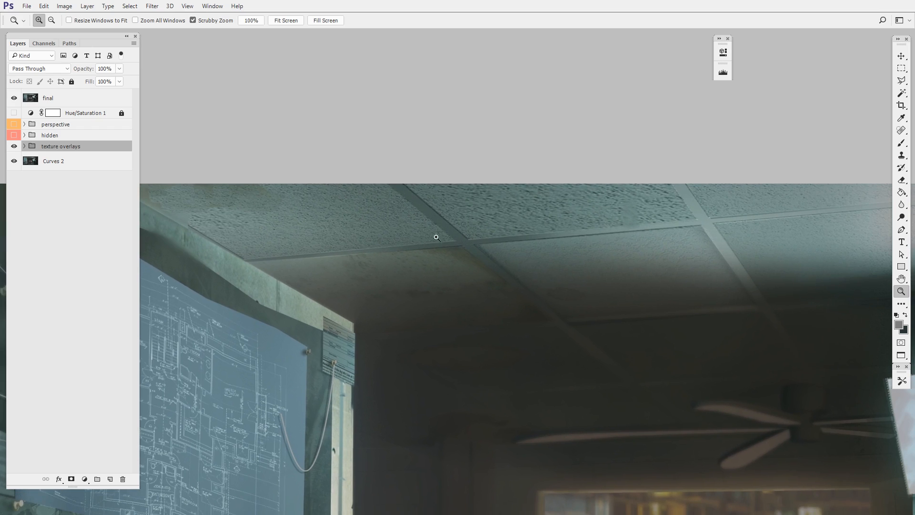
pyautogui.moveTo(529, 300); pyautogui.dragTo(428, 354)
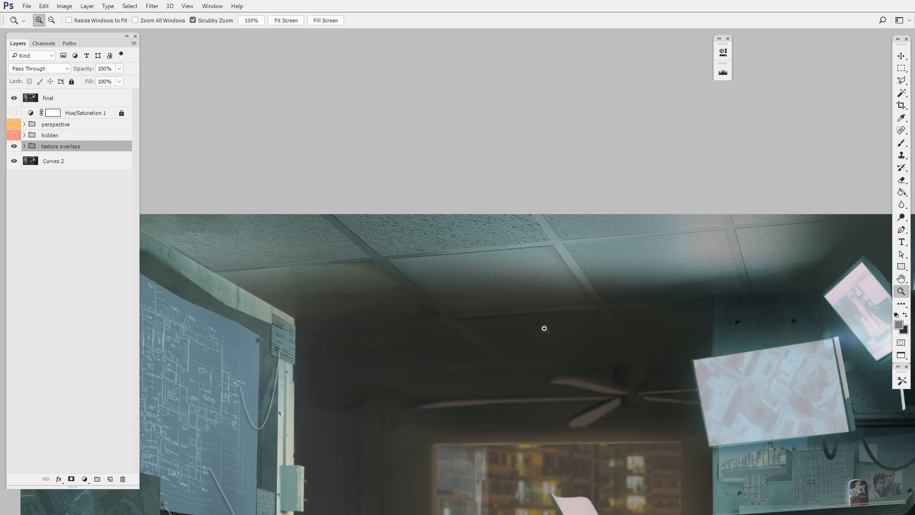
pyautogui.moveTo(616, 425); pyautogui.dragTo(523, 343)
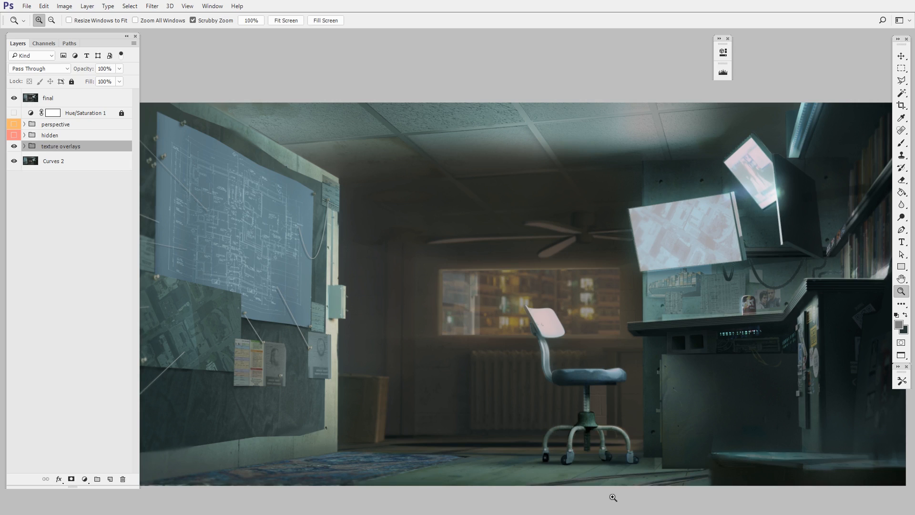
pyautogui.moveTo(534, 240); pyautogui.dragTo(537, 268)
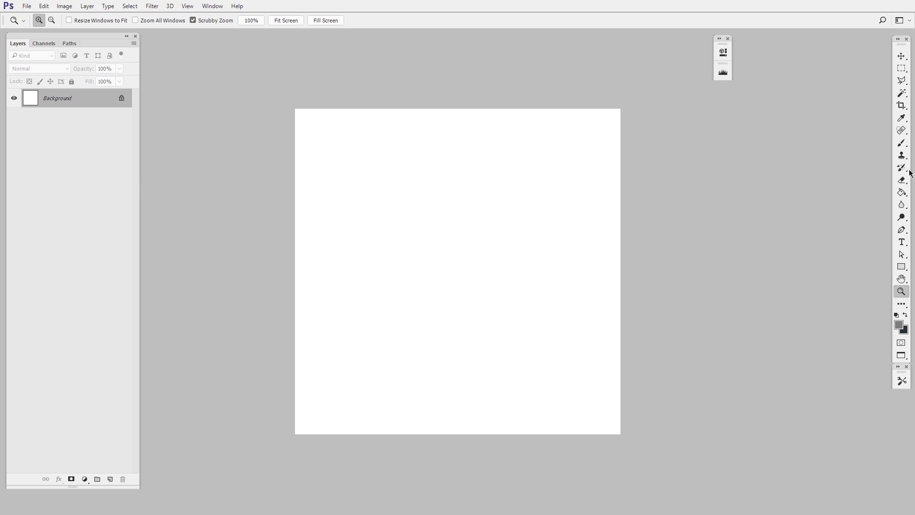
# Paste the rough plaster texture into the blank white document and position it at the middle of the canvas
pyautogui.click(904, 194)
pyautogui.hotkey('ctrl', 'v')
pyautogui.hotkey('ctrl', 't')
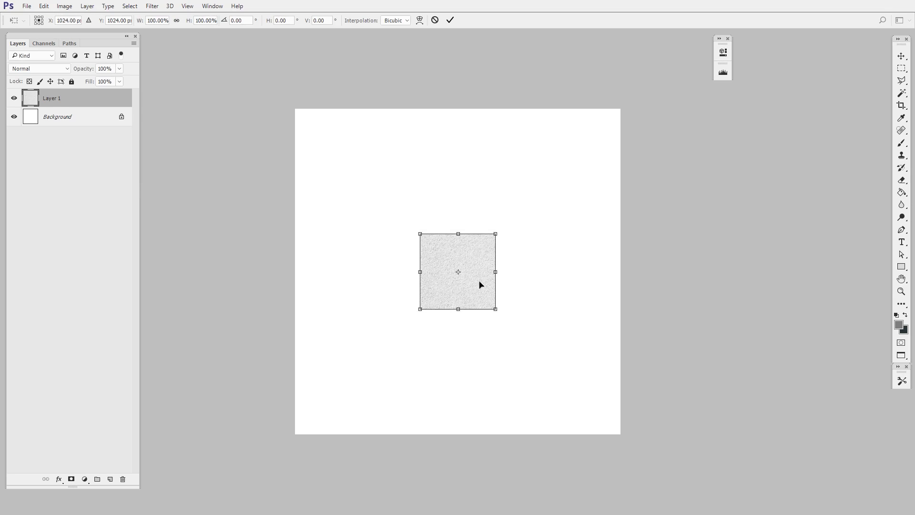
pyautogui.moveTo(475, 265)
pyautogui.mouseDown()
pyautogui.moveTo(482, 239)
pyautogui.moveTo(518, 228)
pyautogui.mouseUp()
pyautogui.press('Return')
pyautogui.hotkey('ctrl', 'space')
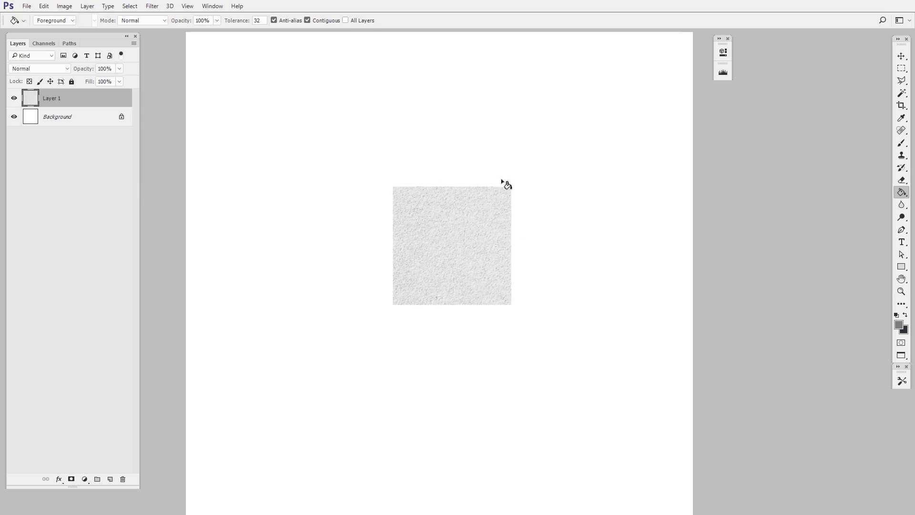
pyautogui.click(901, 56)
pyautogui.moveTo(469, 259); pyautogui.dragTo(458, 274)
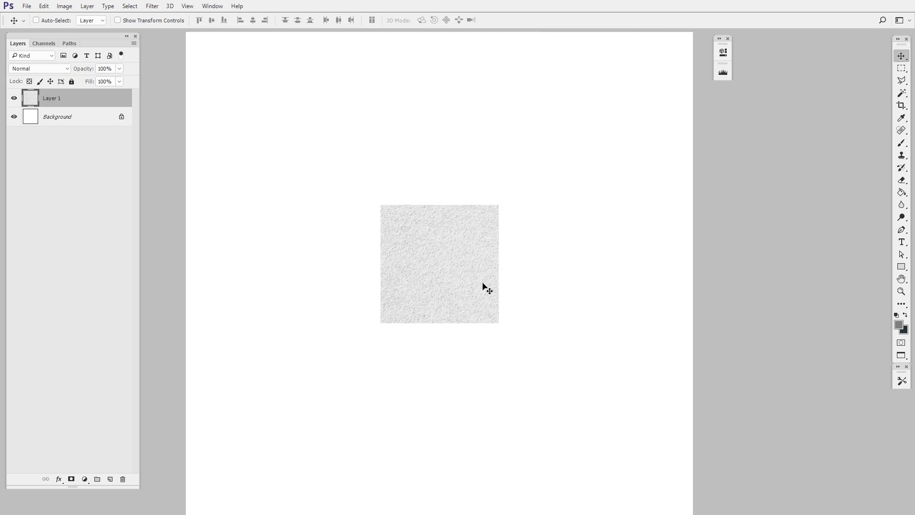
# Duplicate the texture patch up toward the canvas's upper-left area and scale the copy to about 139%
pyautogui.hotkey('ctrl', 'space')
pyautogui.moveTo(503, 237); pyautogui.dragTo(424, 215)
pyautogui.moveTo(469, 253); pyautogui.dragTo(389, 176)
pyautogui.hotkey('ctrl', 't')
pyautogui.moveTo(419, 139); pyautogui.dragTo(435, 124)
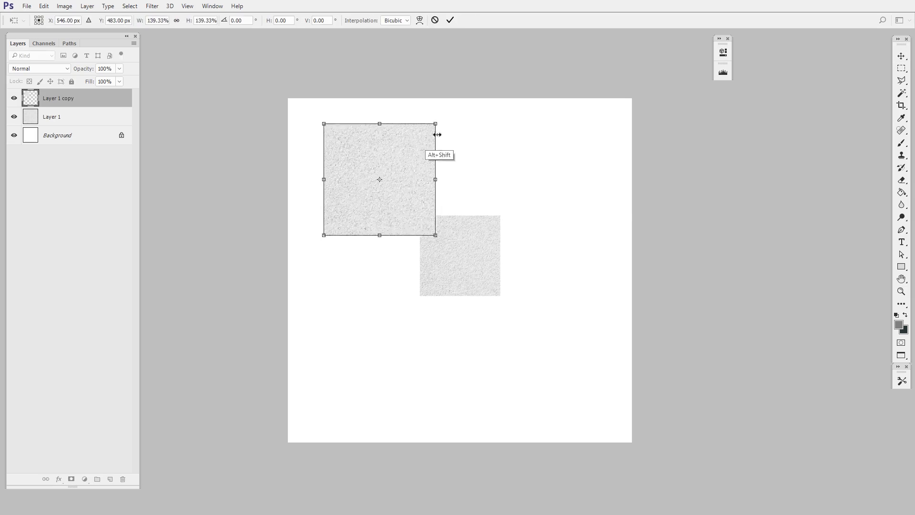
pyautogui.press('Return')
# Place two more resized copies of the texture patch so that they overlap the existing patches
pyautogui.hotkey('ctrl', 't')
pyautogui.moveTo(443, 239); pyautogui.dragTo(427, 254)
pyautogui.press('Return')
pyautogui.keyDown('ctrl'); pyautogui.click(474, 277); pyautogui.keyUp('ctrl')
pyautogui.hotkey('ctrl', 't')
pyautogui.press('Return')
# Merge the four texture patch layers above the Background into one layer
pyautogui.click(94, 102)
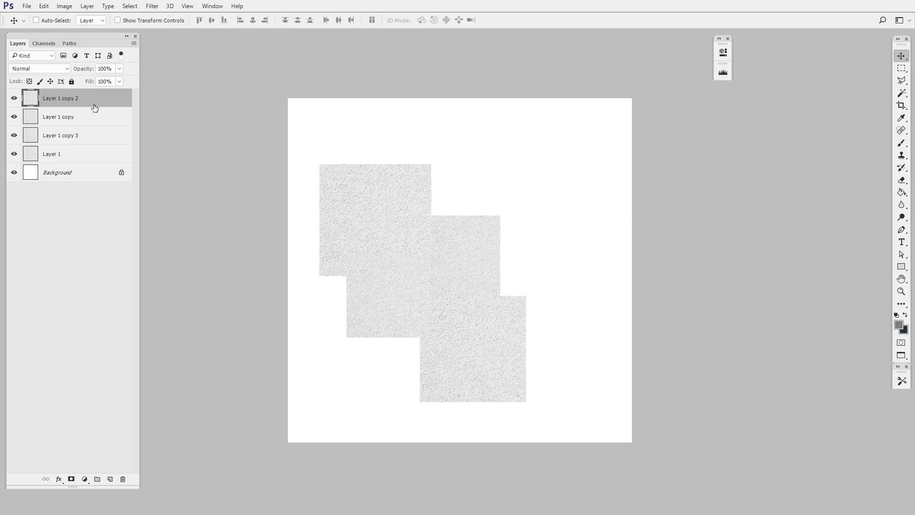
pyautogui.keyDown('shift'); pyautogui.click(94, 154); pyautogui.keyUp('shift')
pyautogui.hotkey('ctrl', 'e')
# Duplicate the merged texture patch several times across the canvas, transforming the copies to vary the pattern
pyautogui.moveTo(493, 296); pyautogui.dragTo(590, 245)
pyautogui.hotkey('ctrl', 't')
pyautogui.press('Return')
pyautogui.moveTo(569, 325); pyautogui.dragTo(477, 225)
pyautogui.hotkey('ctrl', 't')
pyautogui.moveTo(526, 277); pyautogui.dragTo(534, 222)
pyautogui.press('Return')
pyautogui.moveTo(506, 119); pyautogui.dragTo(427, 353)
pyautogui.hotkey('ctrl', 't')
pyautogui.moveTo(460, 297); pyautogui.dragTo(487, 276)
pyautogui.press('Return')
# Cover the remaining blank canvas with further overlapping copies of the texture patch
pyautogui.moveTo(405, 422); pyautogui.dragTo(556, 419)
pyautogui.moveTo(529, 391); pyautogui.dragTo(615, 165)
pyautogui.moveTo(553, 209); pyautogui.dragTo(342, 312)
pyautogui.moveTo(572, 201); pyautogui.dragTo(649, 141)
pyautogui.moveTo(563, 229); pyautogui.dragTo(593, 397)
pyautogui.moveTo(464, 227); pyautogui.dragTo(662, 420)
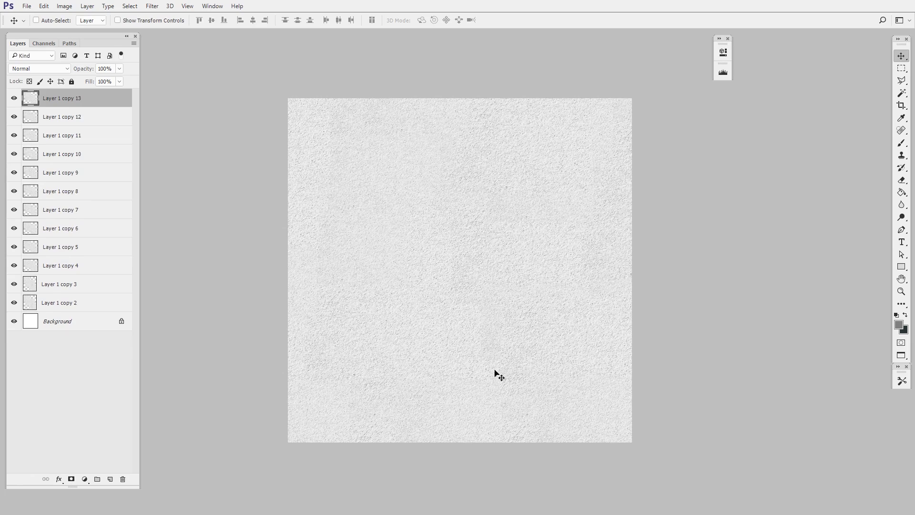
pyautogui.click(110, 310)
pyautogui.press('Delete')
pyautogui.hotkey('ctrl', 'z')
# Merge all the texture copy layers above the Background into a single layer
pyautogui.keyDown('shift'); pyautogui.click(79, 305); pyautogui.keyUp('shift')
pyautogui.hotkey('ctrl', 'e')
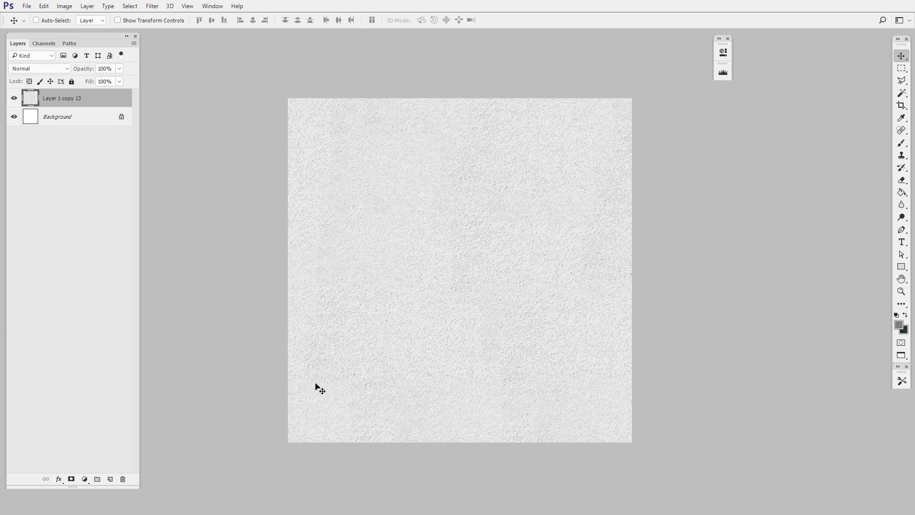
# Add a new empty layer and select a thin vertical strip along the full height of the canvas's left edge
pyautogui.hotkey('ctrl', 'shift', 'alt', 'n')
pyautogui.moveTo(370, 398); pyautogui.dragTo(374, 404)
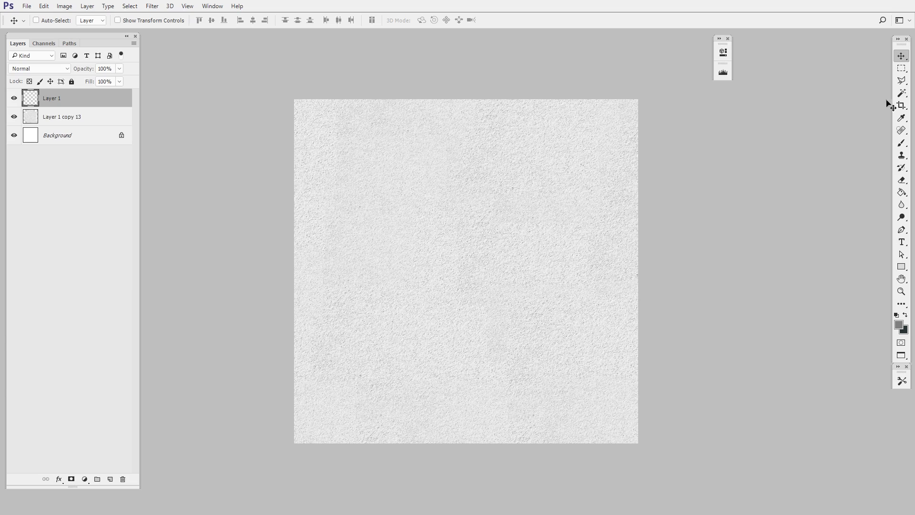
pyautogui.click(901, 68)
pyautogui.moveTo(536, 259); pyautogui.dragTo(562, 262)
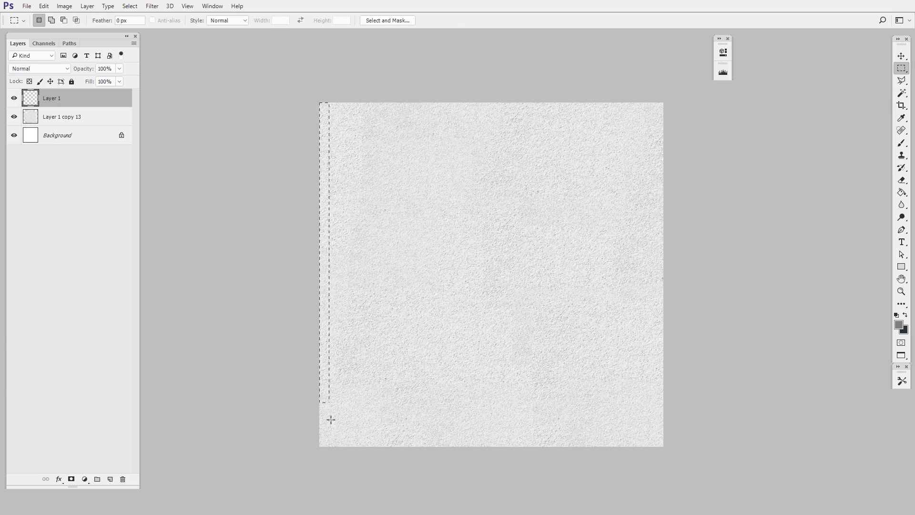
pyautogui.moveTo(330, 419); pyautogui.dragTo(324, 457)
# Set the foreground colour to a darker grey, fill the selected strip with it and deselect
pyautogui.press('n')
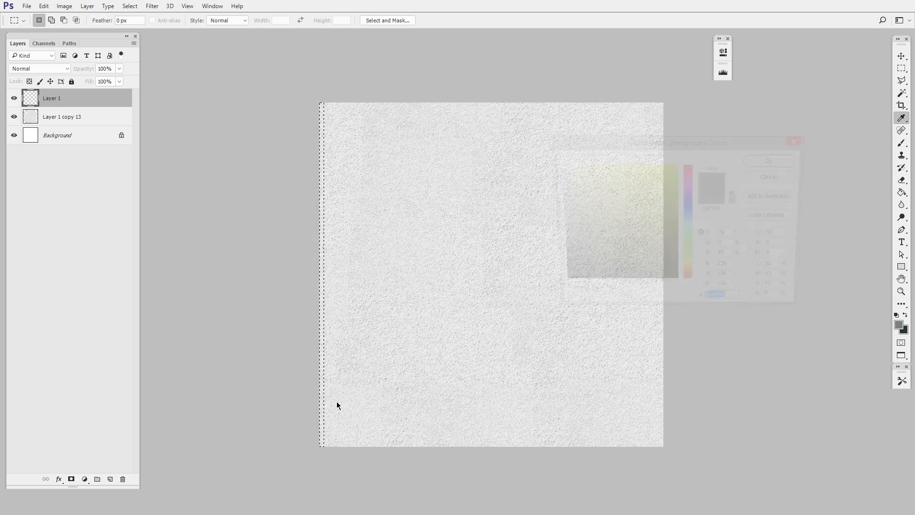
pyautogui.moveTo(580, 232); pyautogui.dragTo(553, 244)
pyautogui.click(771, 161)
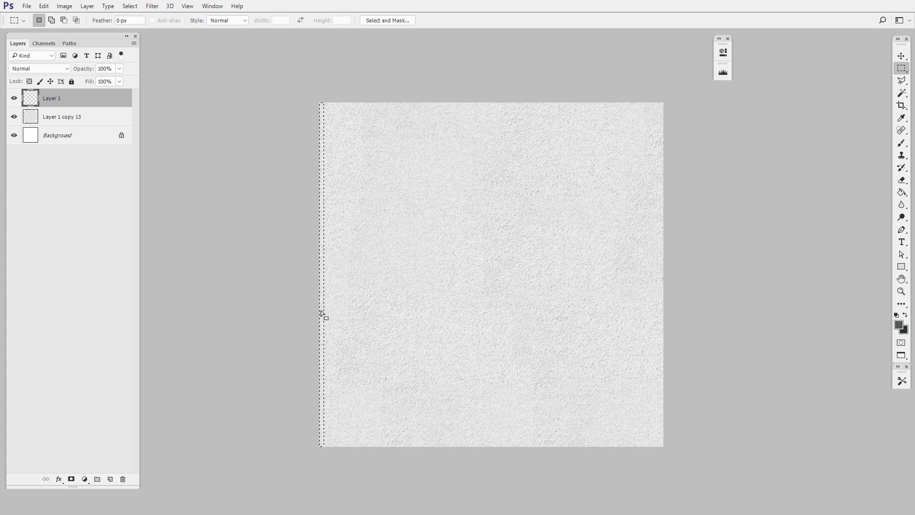
pyautogui.click(901, 192)
pyautogui.click(336, 351)
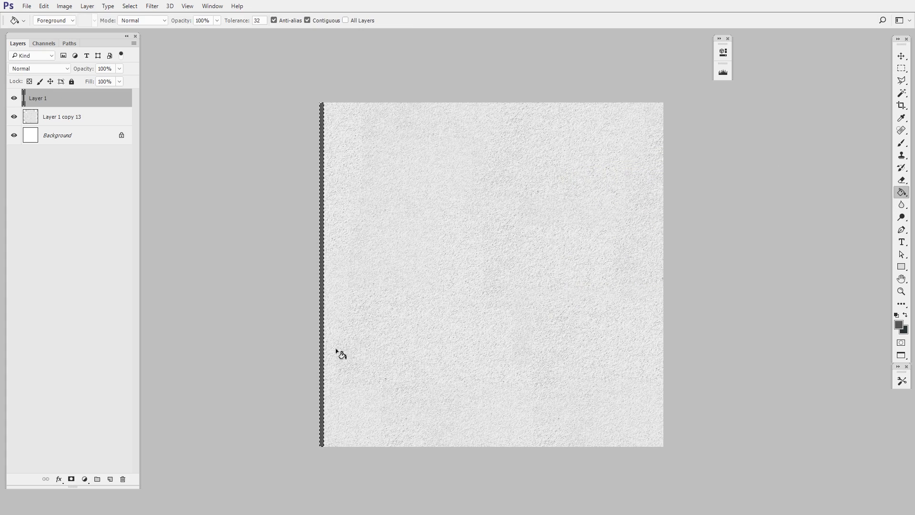
pyautogui.hotkey('ctrl', 'd')
# Duplicate the grey strip five times across the texture, ending at the canvas's right edge, and align the uneven strip vertically
pyautogui.moveTo(431, 379); pyautogui.dragTo(464, 359)
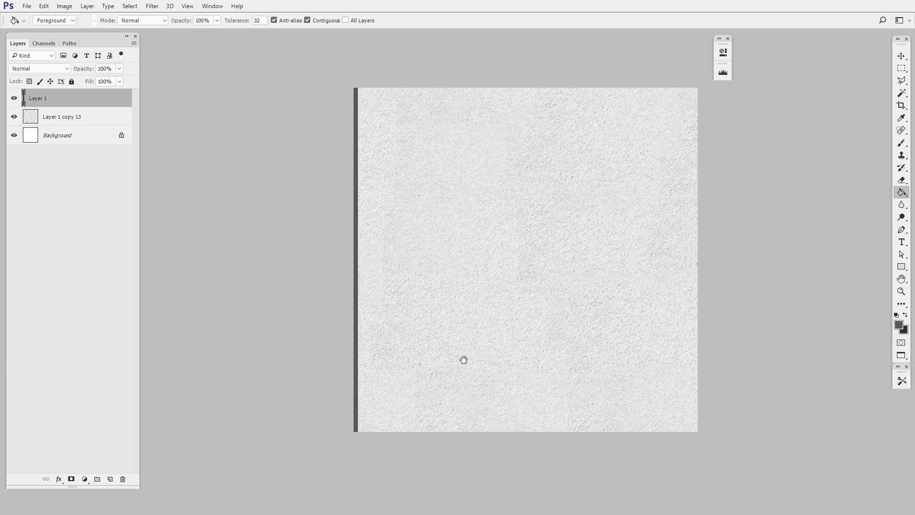
pyautogui.press('v')
pyautogui.moveTo(358, 359); pyautogui.dragTo(689, 364)
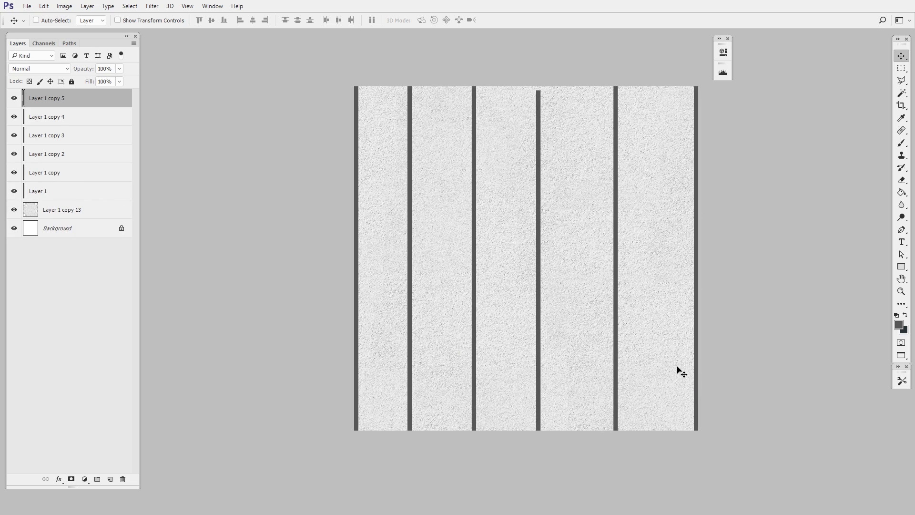
pyautogui.moveTo(540, 361); pyautogui.dragTo(540, 360)
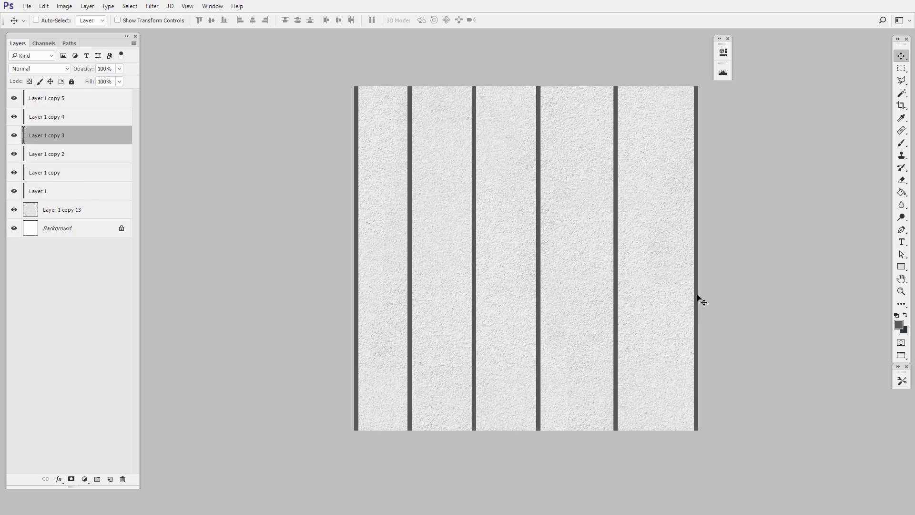
# Distribute the six vertical strips evenly by their horizontal centers
pyautogui.click(59, 191)
pyautogui.keyDown('shift'); pyautogui.click(78, 98); pyautogui.keyUp('shift')
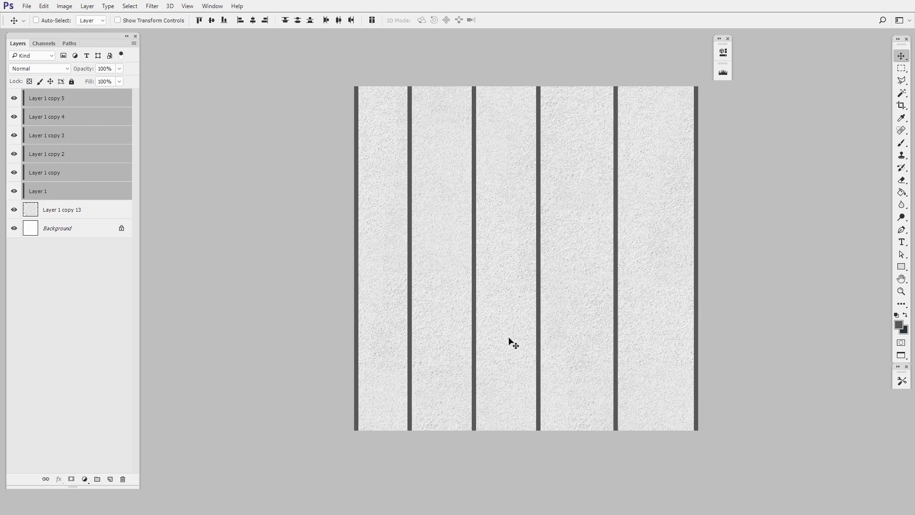
pyautogui.click(338, 20)
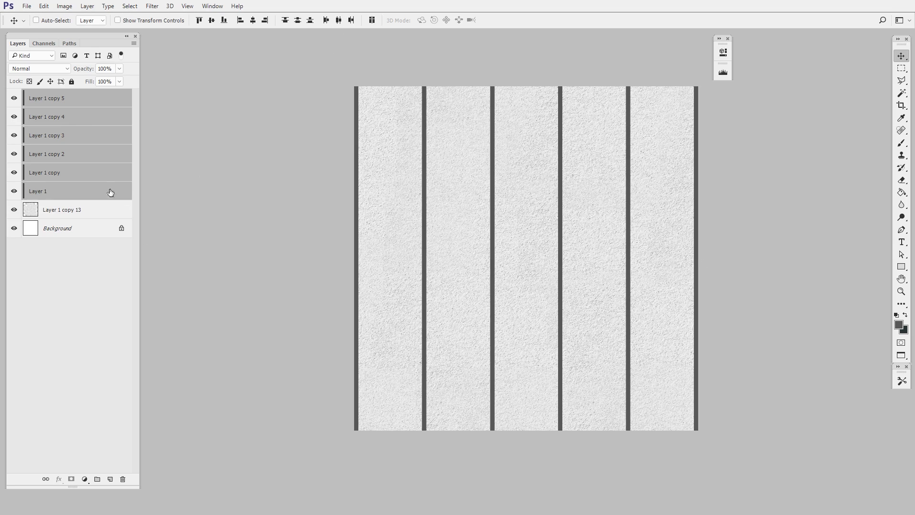
# Duplicate the six vertical strips and rotate the copies 90° to complete a square grid
pyautogui.moveTo(100, 154); pyautogui.dragTo(111, 479)
pyautogui.hotkey('ctrl', 't')
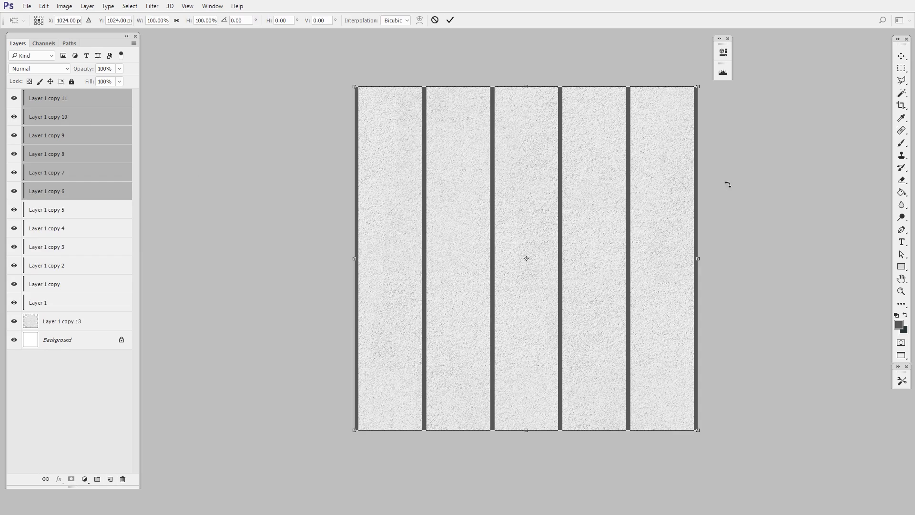
pyautogui.moveTo(761, 187); pyautogui.dragTo(639, 469)
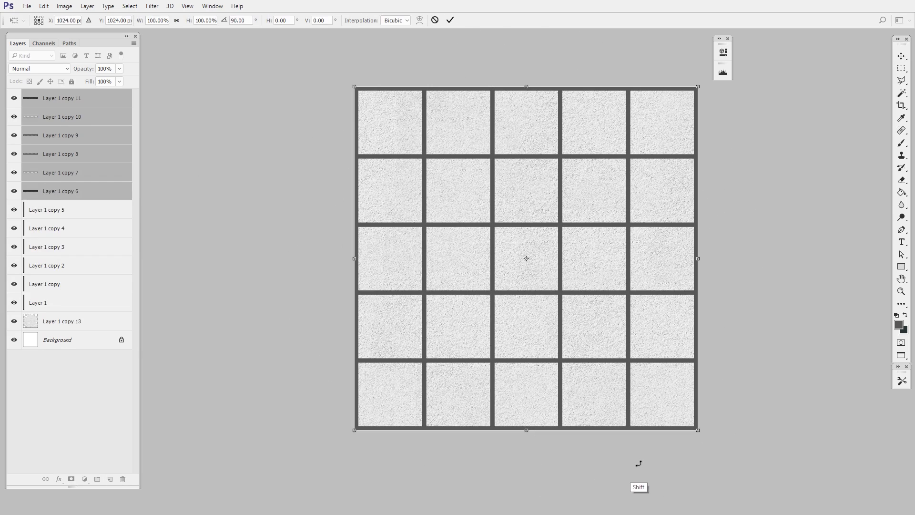
pyautogui.press('Return')
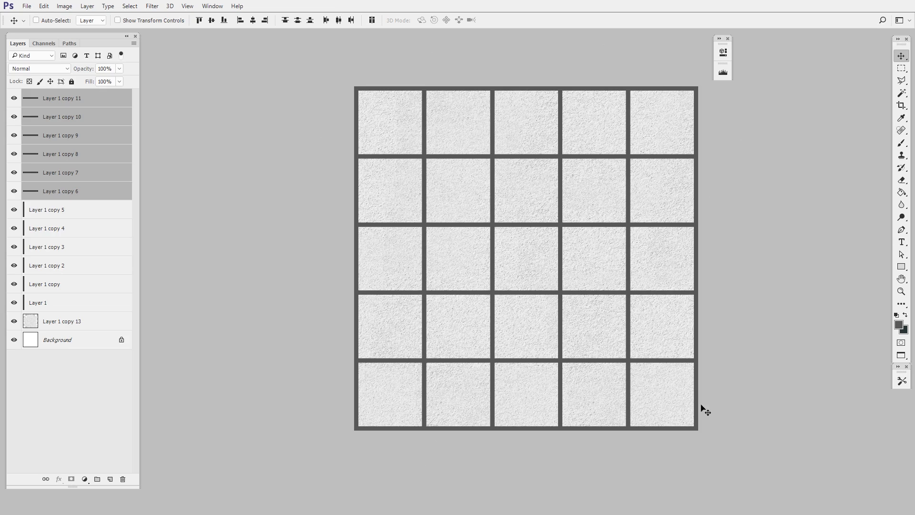
# Group all twelve grid strip layers
pyautogui.click(90, 302)
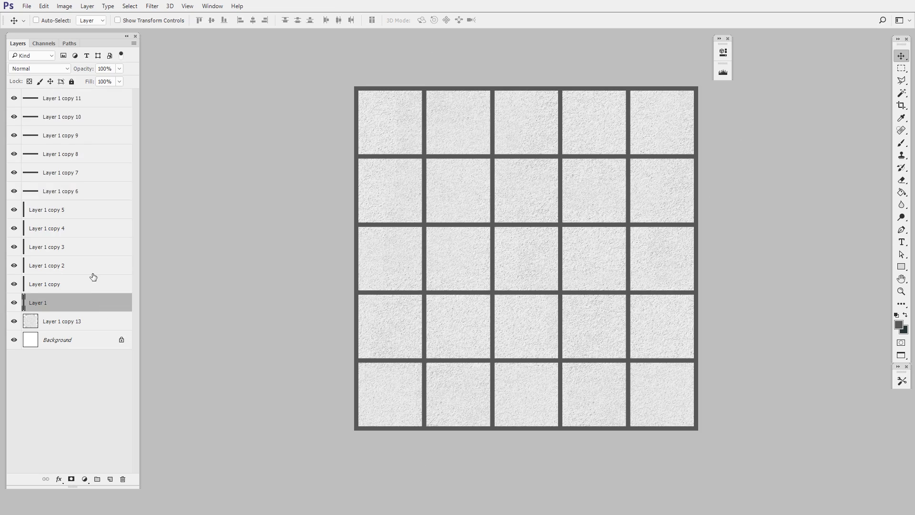
pyautogui.keyDown('shift'); pyautogui.click(86, 98); pyautogui.keyUp('shift')
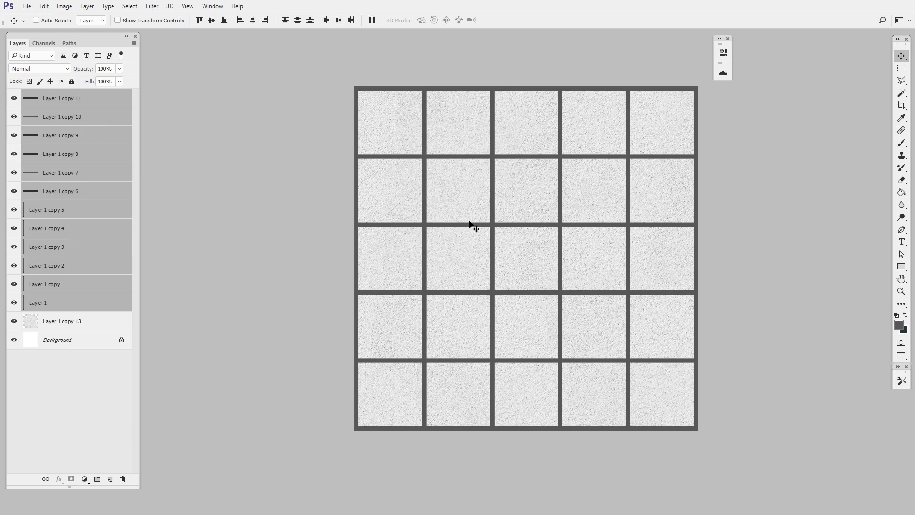
pyautogui.click(97, 479)
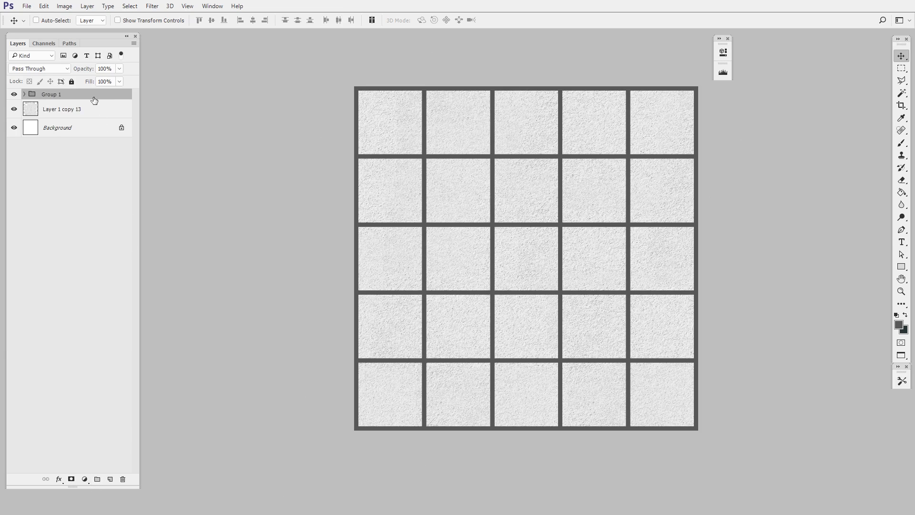
# Duplicate the grid group, hide the copy as a backup and merge the original group into one layer
pyautogui.moveTo(93, 100); pyautogui.dragTo(110, 478)
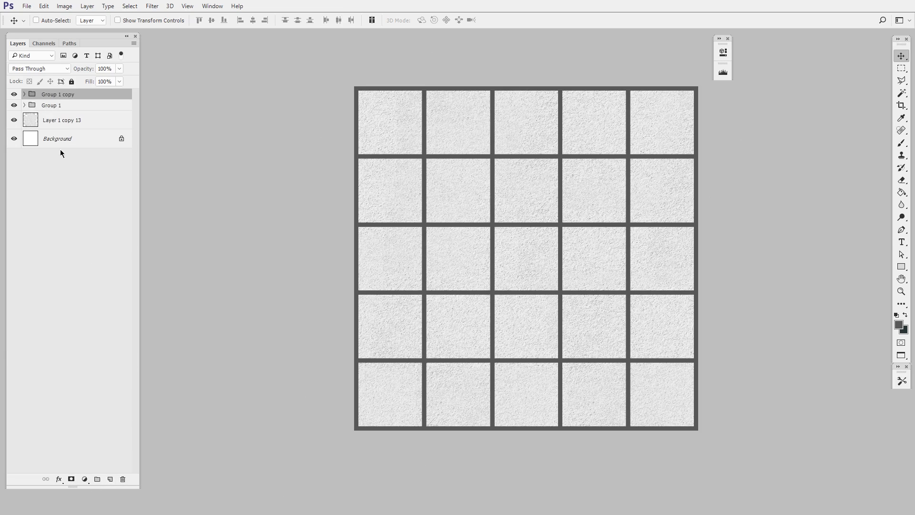
pyautogui.click(14, 95)
pyautogui.click(47, 105)
pyautogui.hotkey('ctrl', 'e')
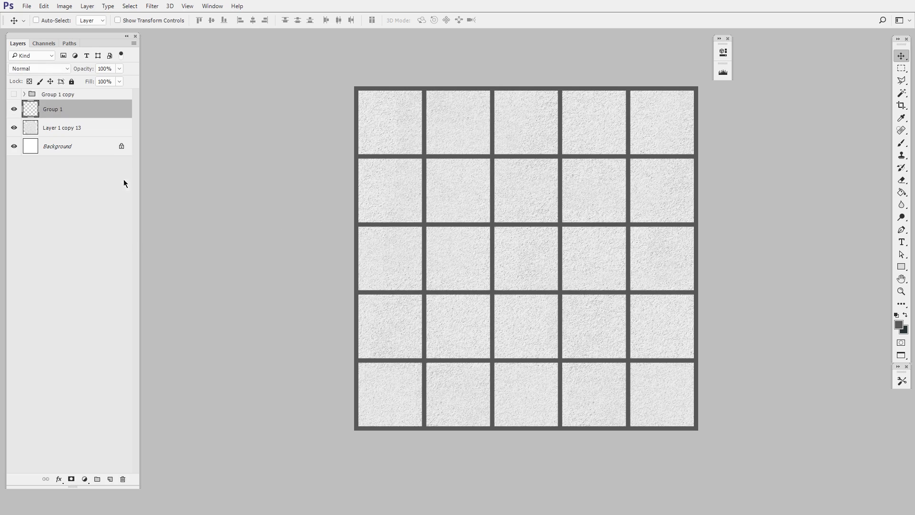
pyautogui.click(14, 110)
pyautogui.click(15, 110)
# Expand the properties and histogram display, and add a Levels adjustment directly above the plaster texture layer
pyautogui.moveTo(573, 359); pyautogui.dragTo(531, 374)
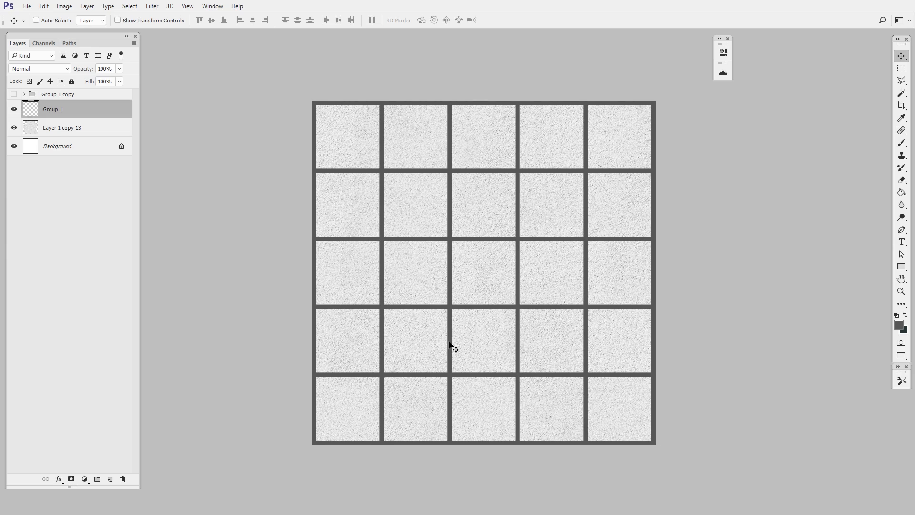
pyautogui.click(720, 42)
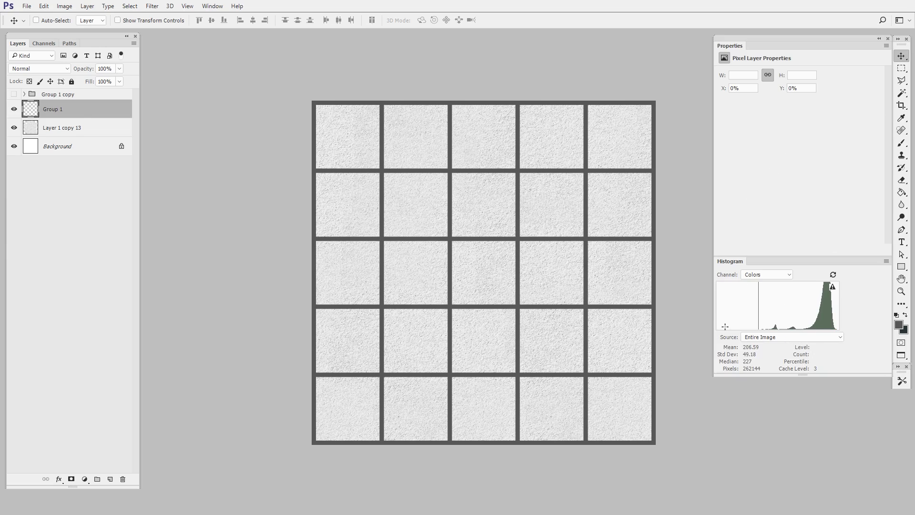
pyautogui.click(85, 130)
pyautogui.click(79, 477)
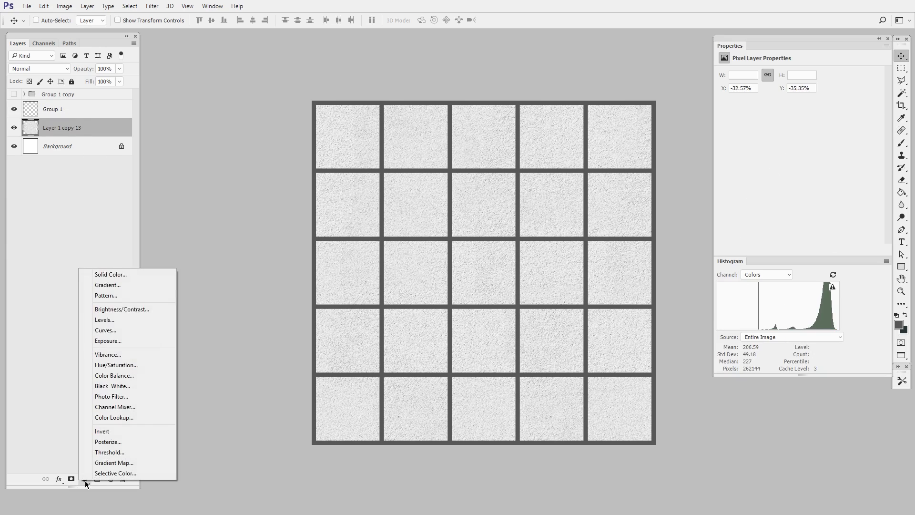
pyautogui.click(138, 320)
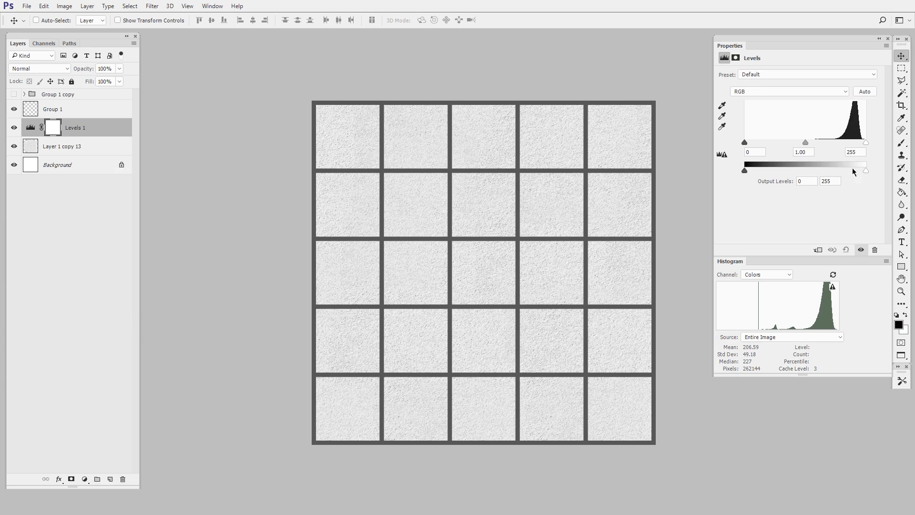
# Lower the Levels adjustment's white output level to 146 and switch the histogram to the Luminosity channel
pyautogui.moveTo(864, 171); pyautogui.dragTo(820, 181)
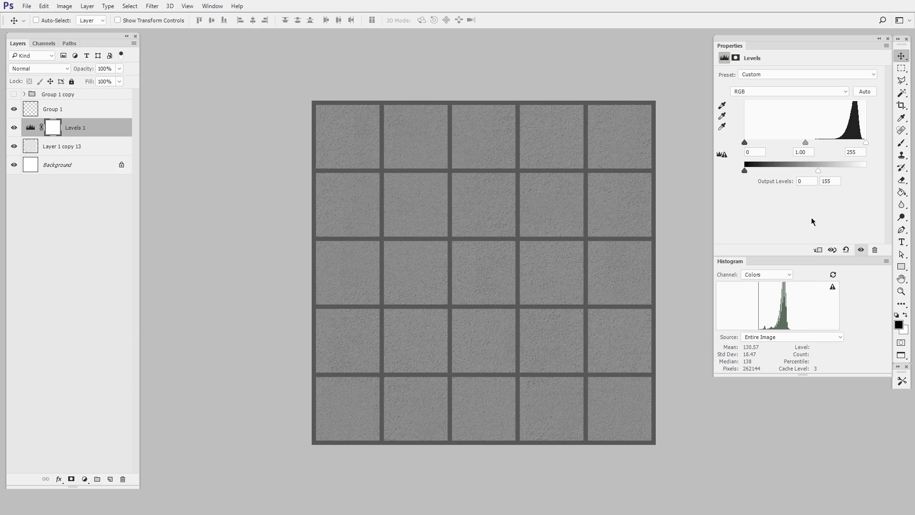
pyautogui.click(784, 278)
pyautogui.click(776, 309)
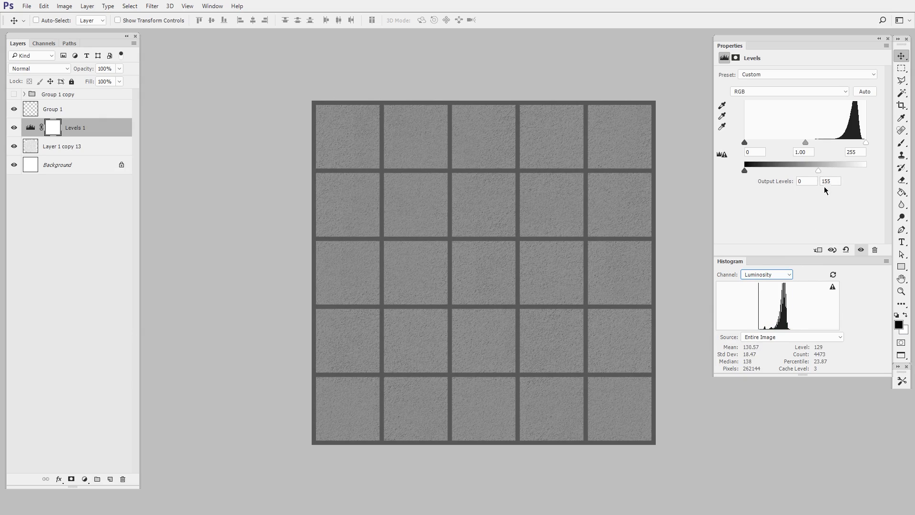
pyautogui.moveTo(813, 175); pyautogui.dragTo(815, 175)
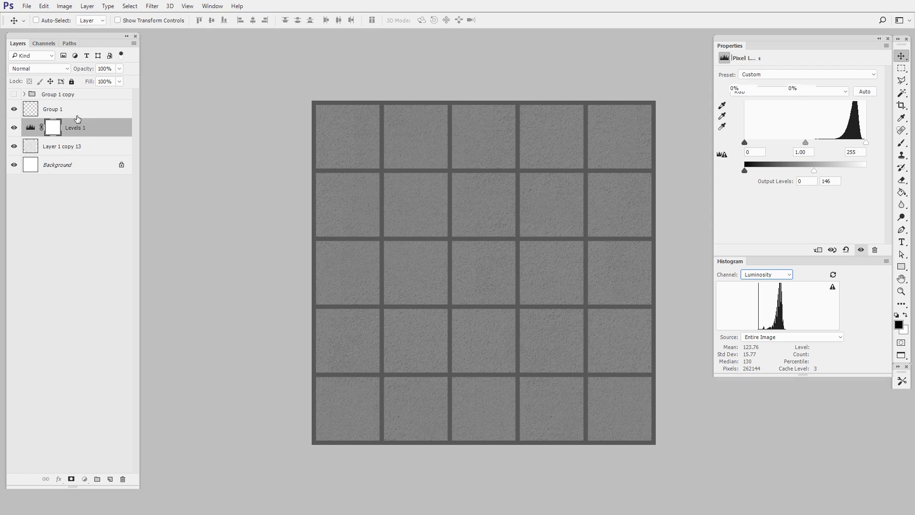
# Lock the merged grid layer's transparent pixels and brush lighter grey #919191 over the grid lines
pyautogui.click(70, 102)
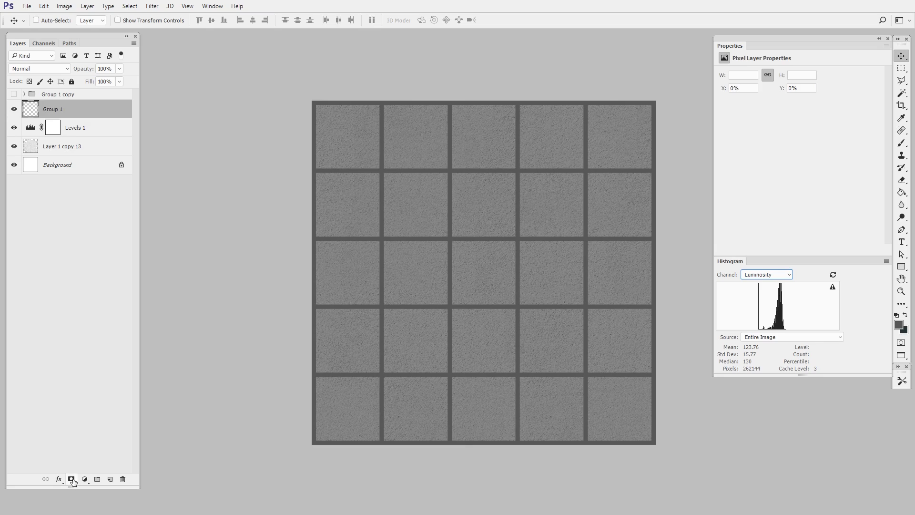
pyautogui.click(29, 81)
pyautogui.press('b')
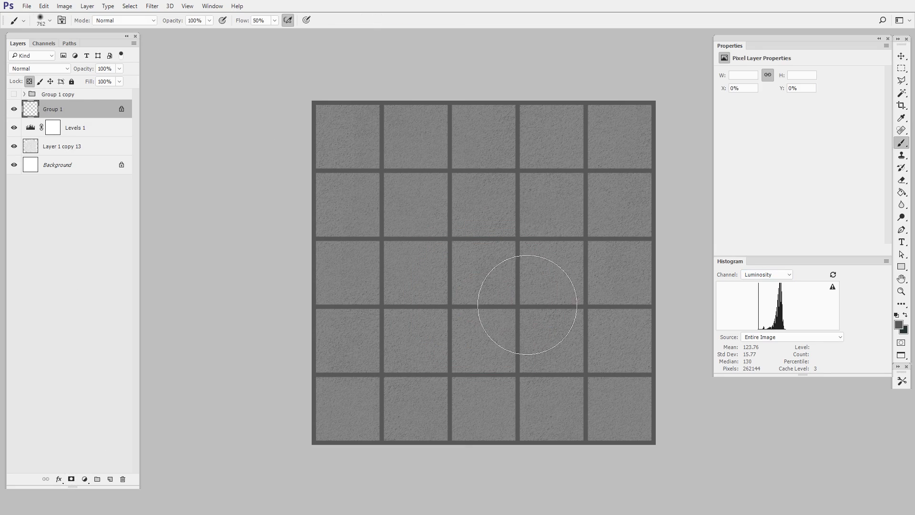
pyautogui.press('n')
pyautogui.moveTo(560, 231); pyautogui.dragTo(556, 217)
pyautogui.click(774, 160)
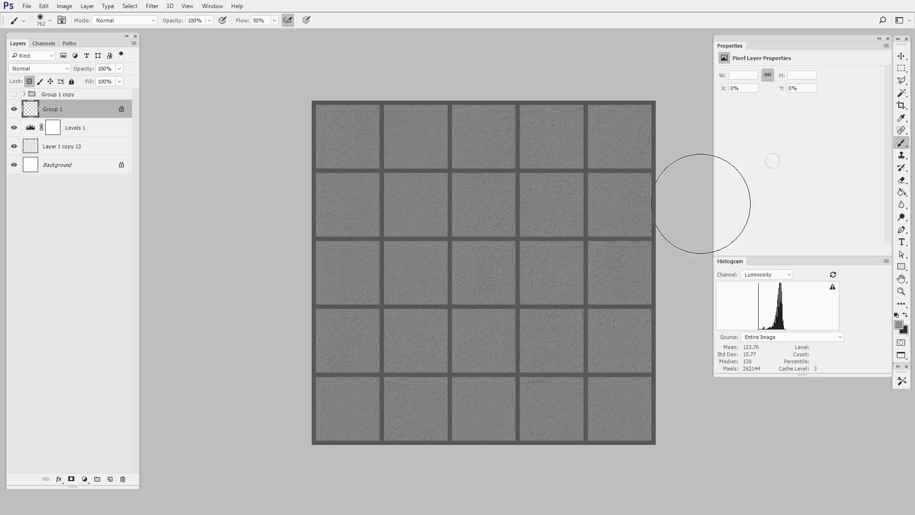
pyautogui.moveTo(702, 204)
pyautogui.mouseDown()
pyautogui.moveTo(512, 293)
pyautogui.moveTo(428, 230)
pyautogui.moveTo(356, 238)
pyautogui.moveTo(378, 405)
pyautogui.moveTo(619, 379)
pyautogui.moveTo(599, 130)
pyautogui.moveTo(389, 127)
pyautogui.moveTo(639, 152)
pyautogui.moveTo(668, 207)
pyautogui.moveTo(491, 366)
pyautogui.moveTo(329, 365)
pyautogui.moveTo(387, 467)
pyautogui.mouseUp()
# Brush darker grey #656563 unevenly over parts of the grid lines to vary their tone
pyautogui.press('n')
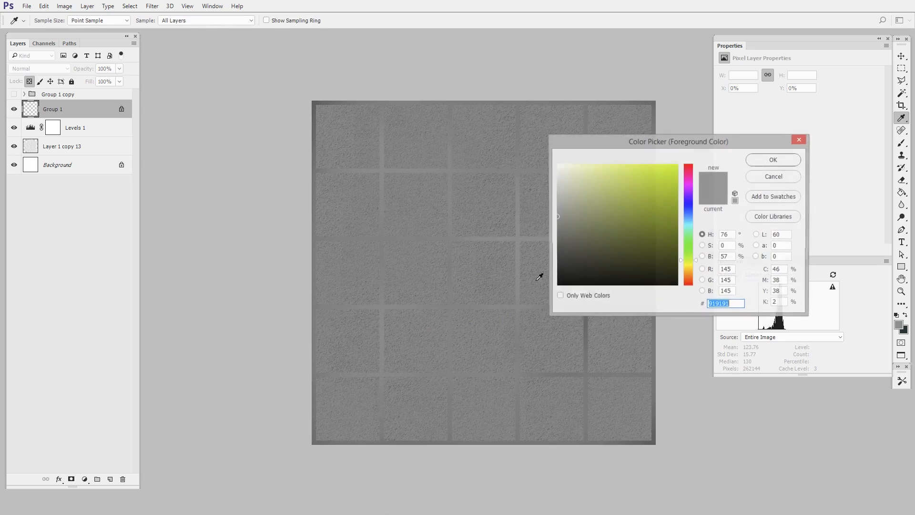
pyautogui.moveTo(554, 240); pyautogui.dragTo(558, 237)
pyautogui.click(774, 159)
pyautogui.moveTo(573, 182)
pyautogui.mouseDown()
pyautogui.moveTo(375, 129)
pyautogui.moveTo(346, 234)
pyautogui.moveTo(404, 295)
pyautogui.moveTo(420, 200)
pyautogui.moveTo(476, 184)
pyautogui.moveTo(424, 386)
pyautogui.moveTo(403, 429)
pyautogui.mouseUp()
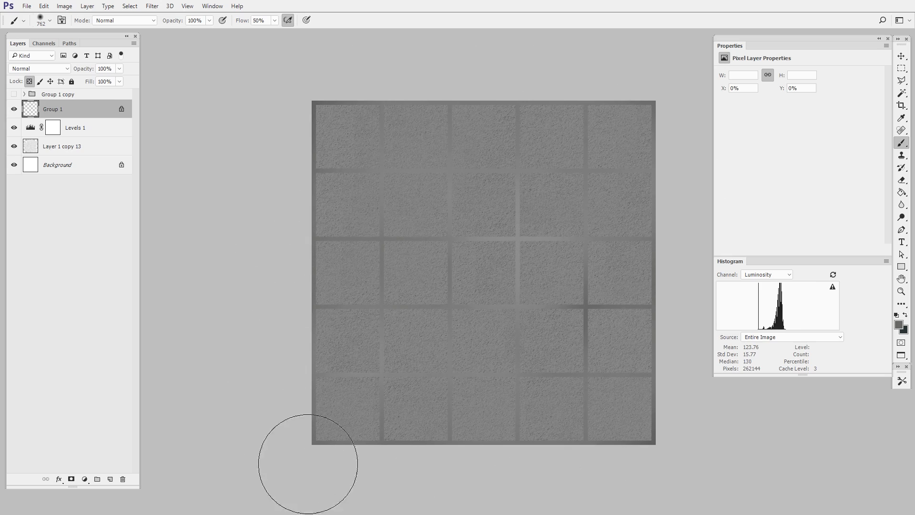
pyautogui.moveTo(516, 303); pyautogui.dragTo(530, 302)
pyautogui.moveTo(448, 405); pyautogui.dragTo(424, 409)
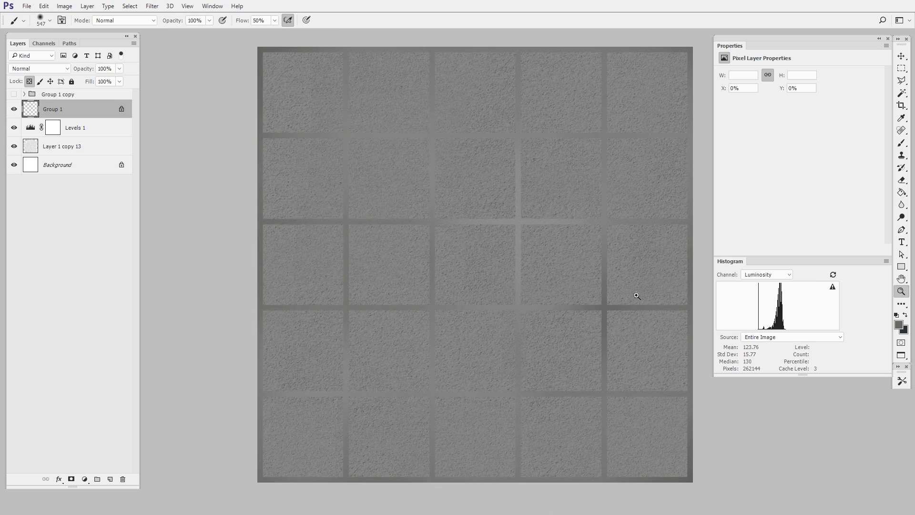
pyautogui.moveTo(636, 296); pyautogui.dragTo(616, 296)
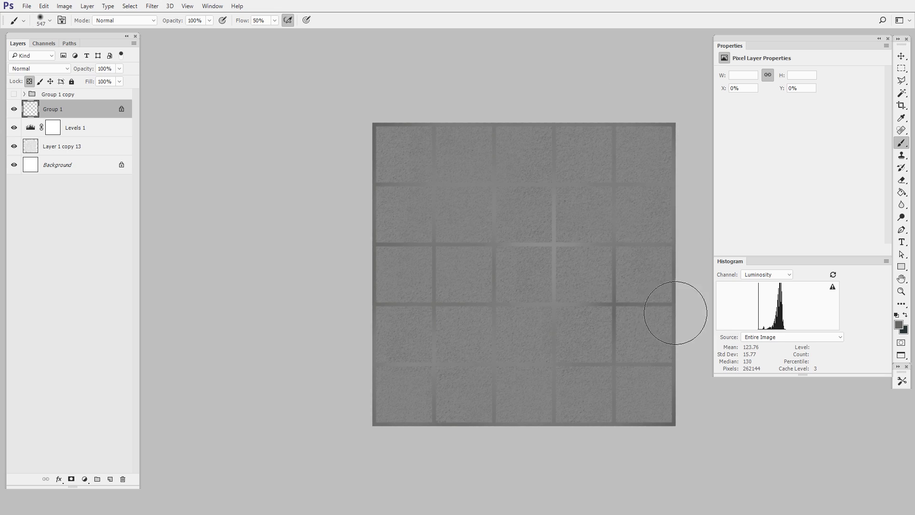
pyautogui.moveTo(602, 412); pyautogui.dragTo(570, 410)
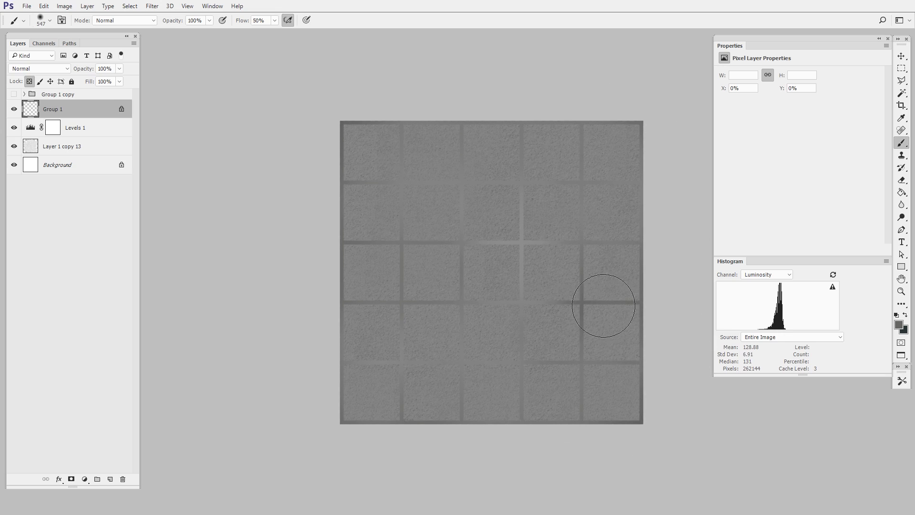
pyautogui.press('z')
pyautogui.moveTo(580, 351); pyautogui.dragTo(605, 340)
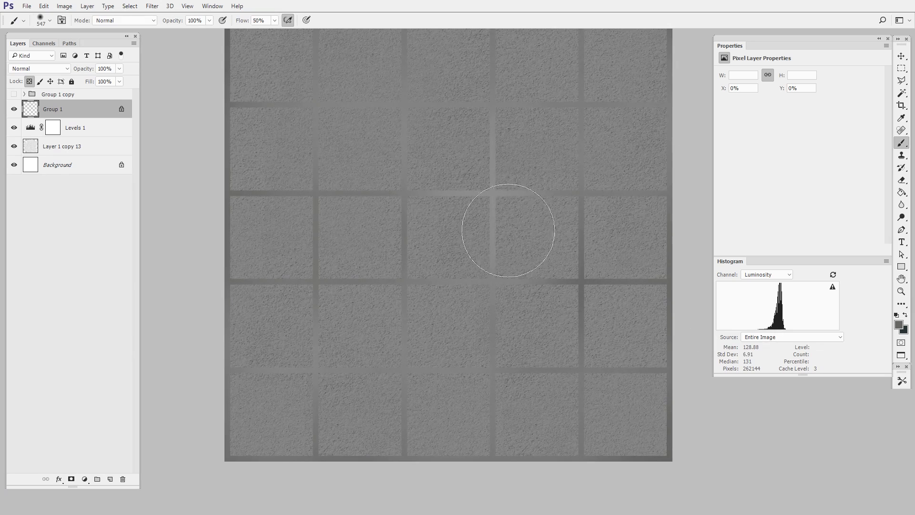
pyautogui.moveTo(470, 308); pyautogui.dragTo(483, 330)
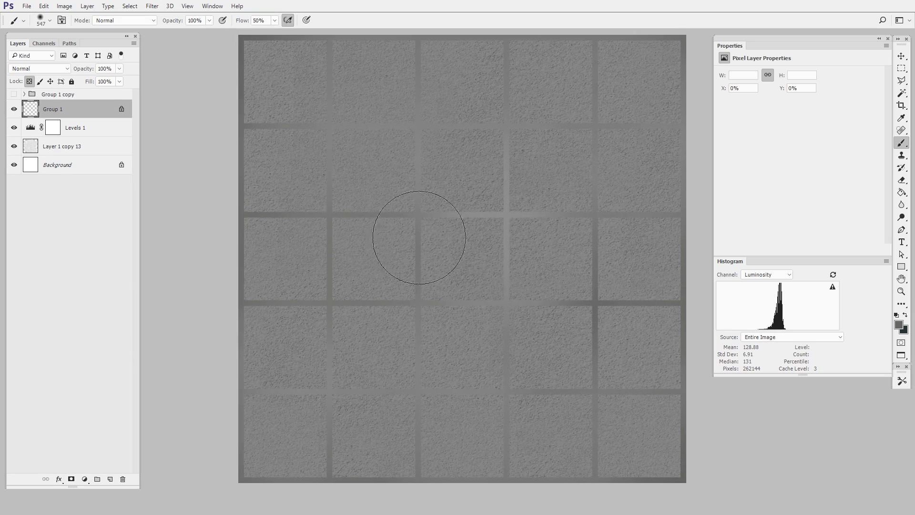
# Load the grid layer's pixels as a selection, invert it to the tile squares and add a new layer above
pyautogui.keyDown('ctrl'); pyautogui.click(37, 117); pyautogui.keyUp('ctrl')
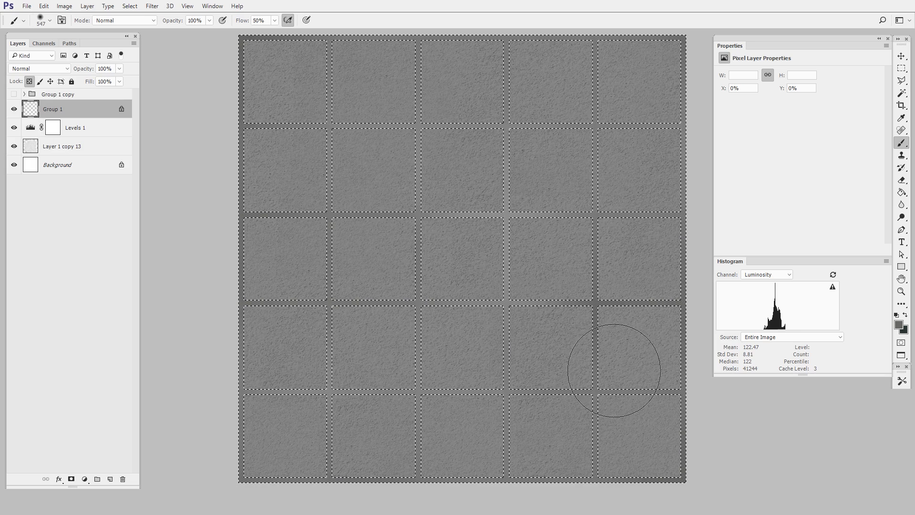
pyautogui.hotkey('ctrl', 'shift', 'i')
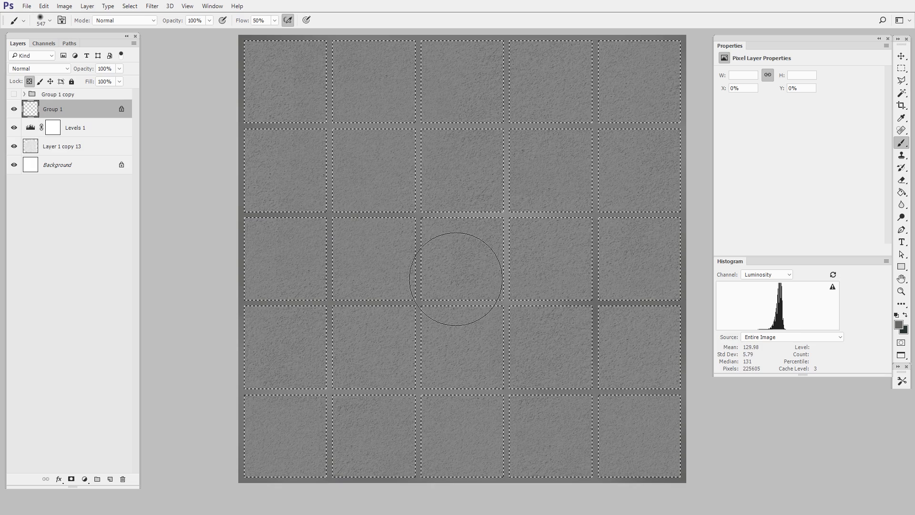
pyautogui.click(111, 480)
# Fill the selected tile squares on the new layer with brown #a56e26
pyautogui.click(904, 194)
pyautogui.press('n')
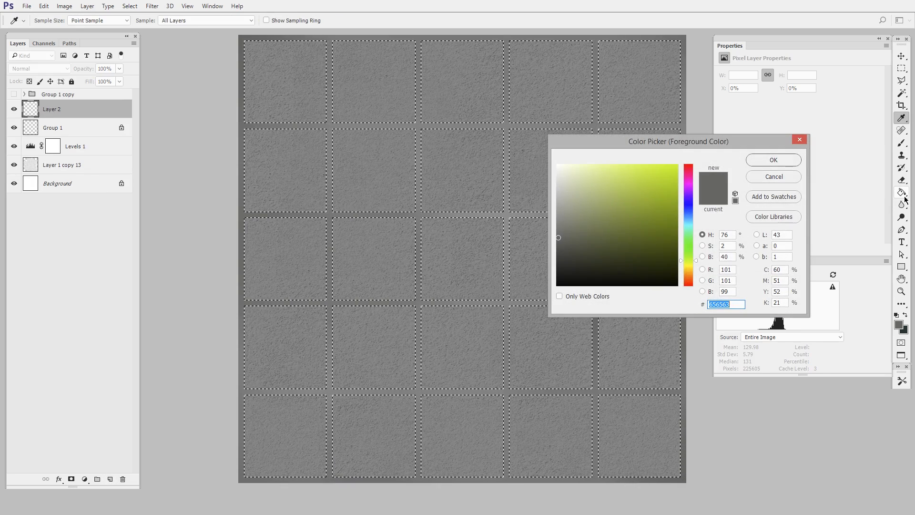
pyautogui.click(692, 276)
pyautogui.click(645, 209)
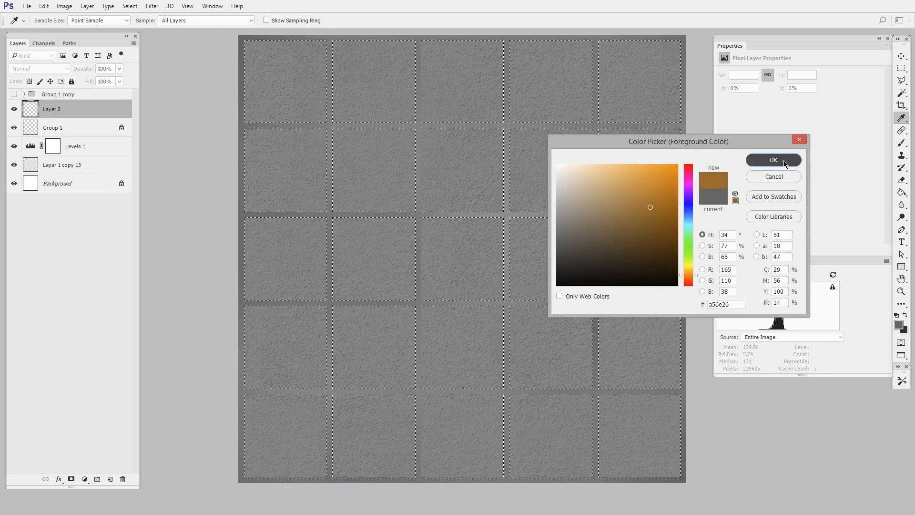
pyautogui.click(773, 160)
pyautogui.click(617, 323)
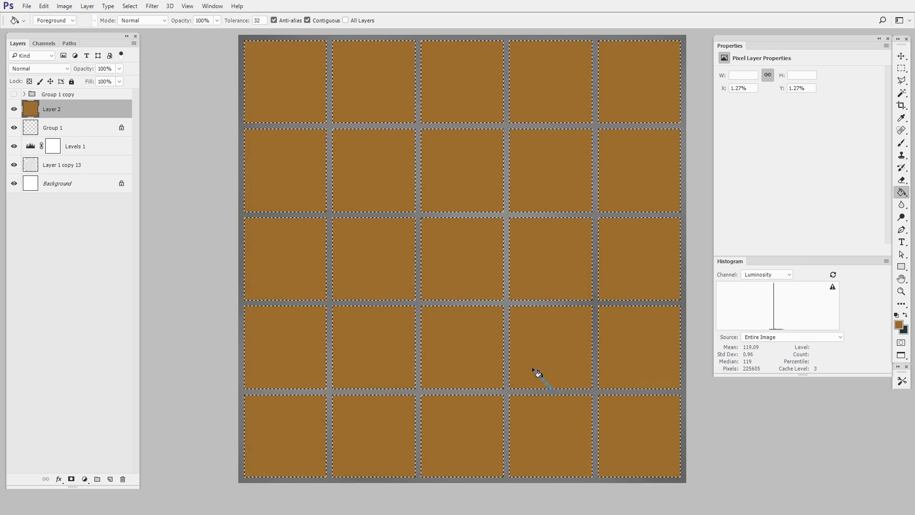
# Deselect the tile squares and darken their brown fill with Hue/Saturation
pyautogui.hotkey('ctrl', 'd')
pyautogui.press('i')
pyautogui.hotkey('ctrl', 'u')
pyautogui.moveTo(583, 223); pyautogui.dragTo(557, 229)
pyautogui.click(687, 132)
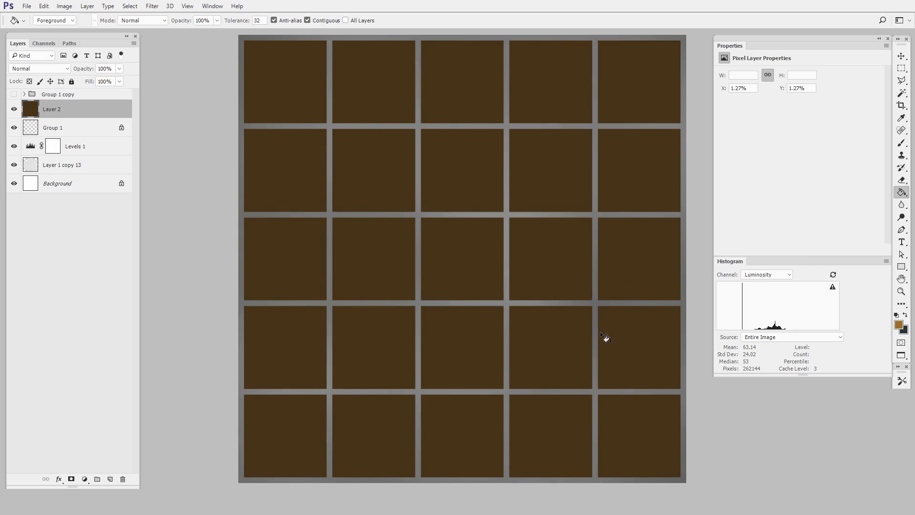
# Reduce the brown tile layer's Fill to 0%
pyautogui.click(119, 83)
pyautogui.moveTo(118, 96); pyautogui.dragTo(78, 94)
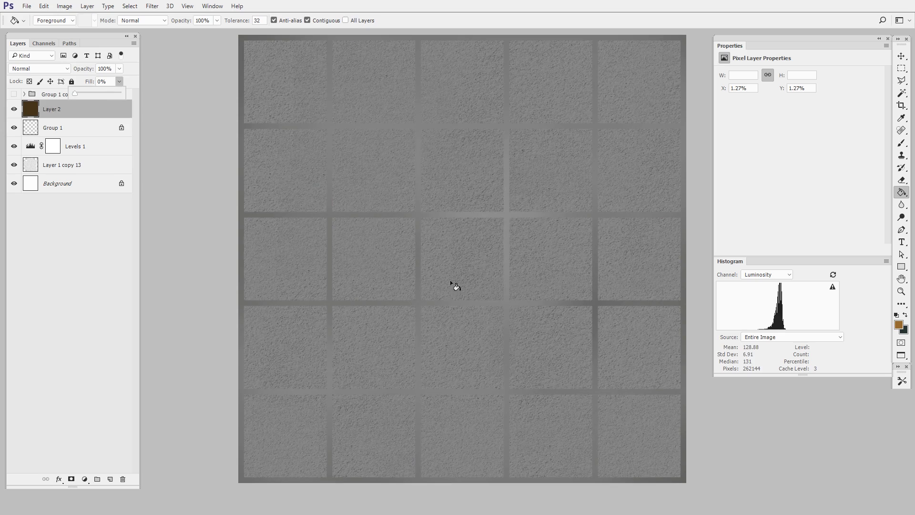
pyautogui.click(131, 70)
# Apply a downward Chisel Hard Emboss to the tile squares layer with reduced depth and a size of 2 px
pyautogui.click(59, 478)
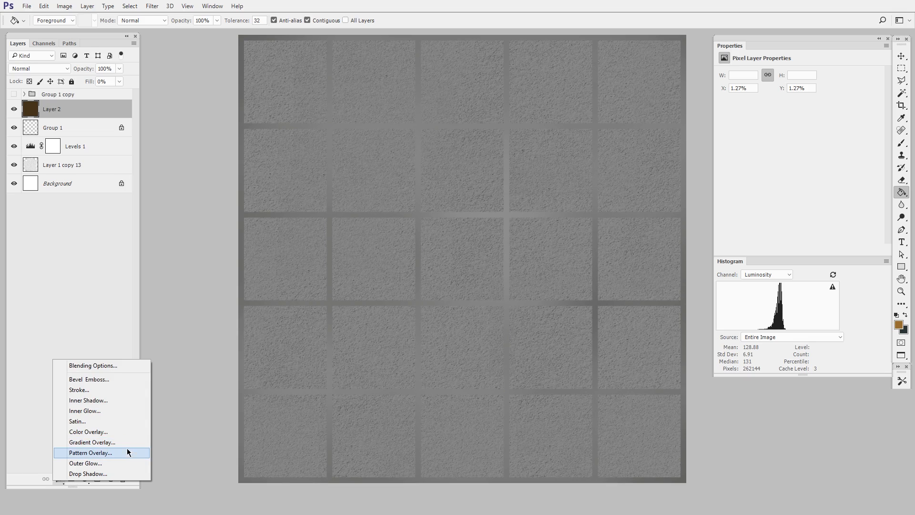
pyautogui.click(117, 382)
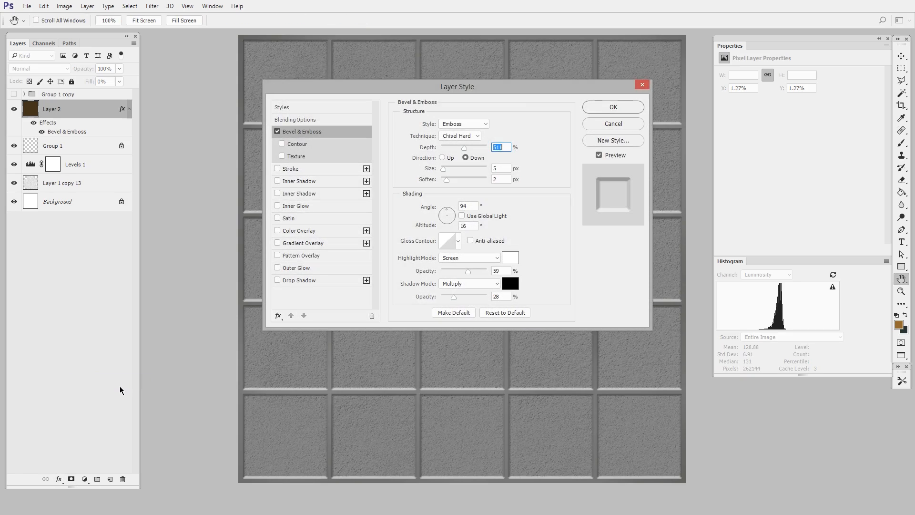
pyautogui.moveTo(531, 86); pyautogui.dragTo(717, 169)
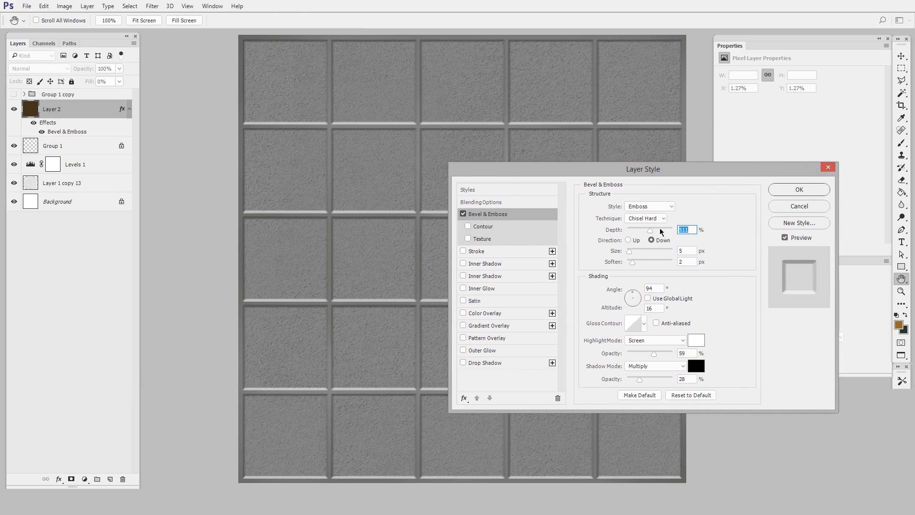
pyautogui.moveTo(640, 233); pyautogui.dragTo(632, 233)
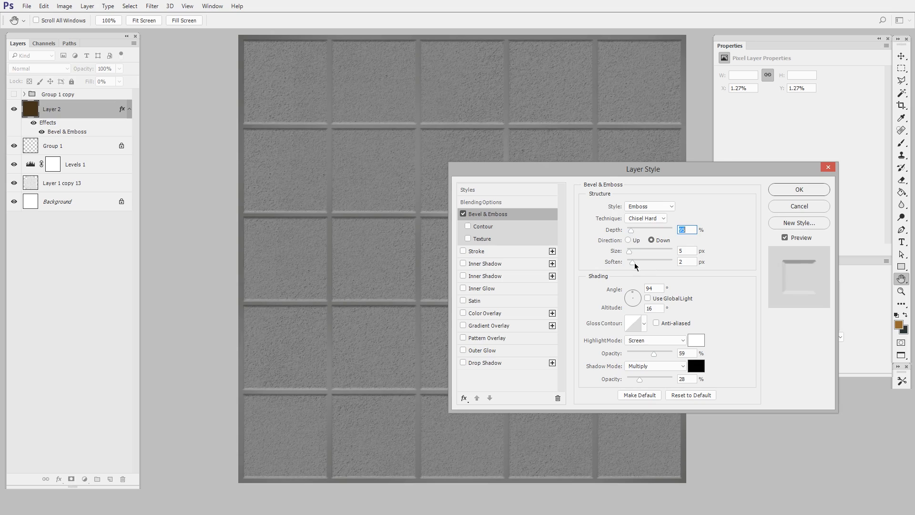
pyautogui.press('Tab')
pyautogui.write('2')
pyautogui.press('Return')
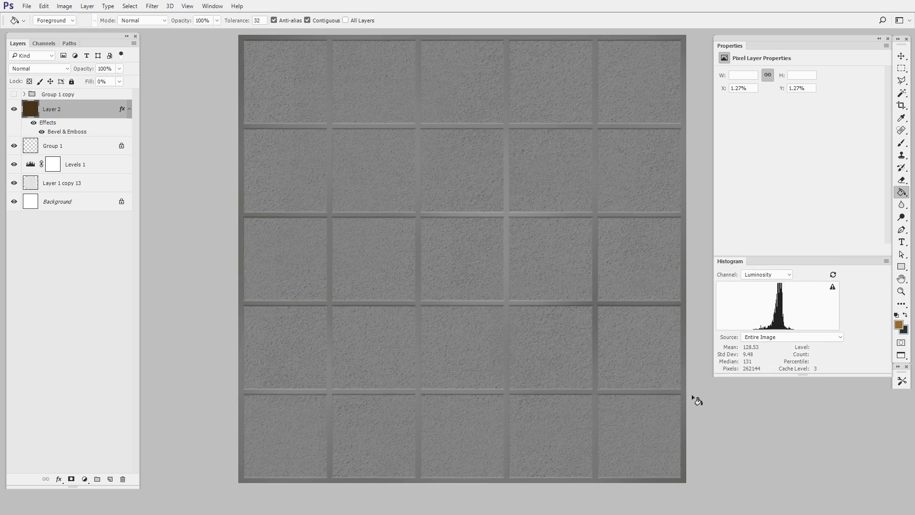
pyautogui.scroll(-2, 690, 394)
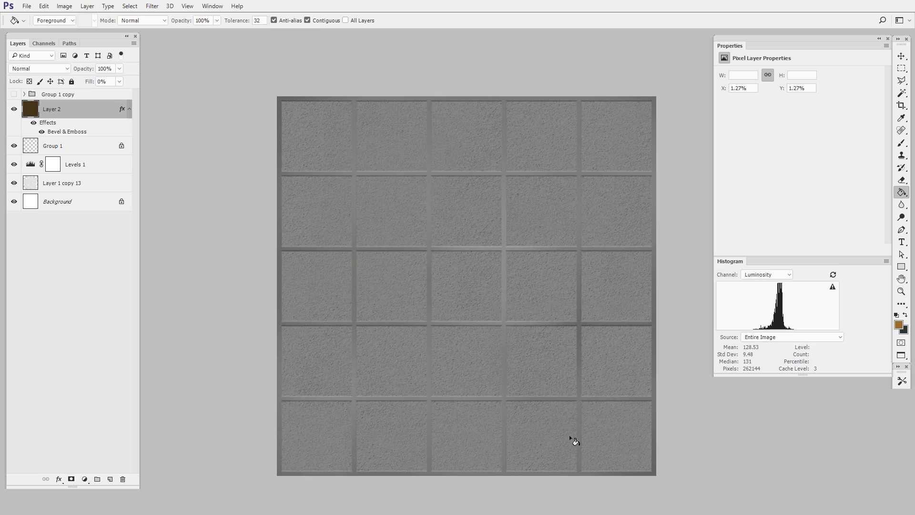
pyautogui.click(900, 68)
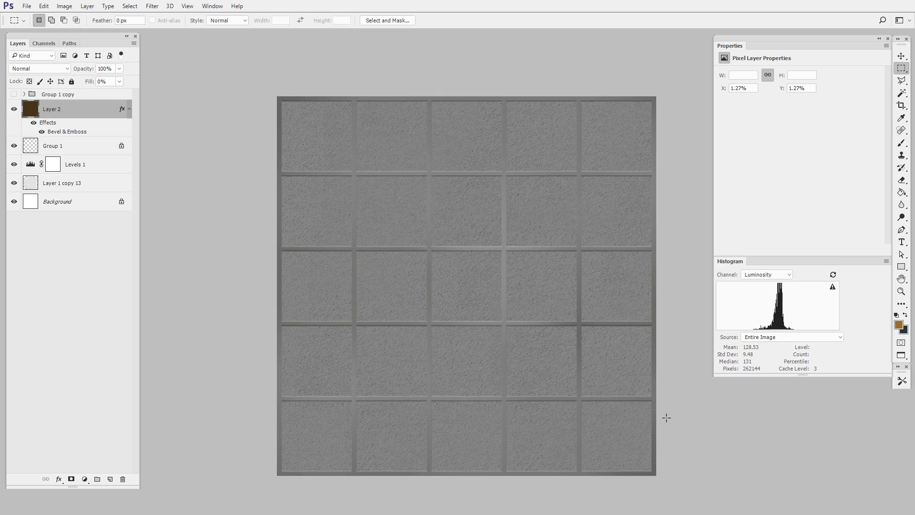
pyautogui.moveTo(567, 375); pyautogui.dragTo(573, 387)
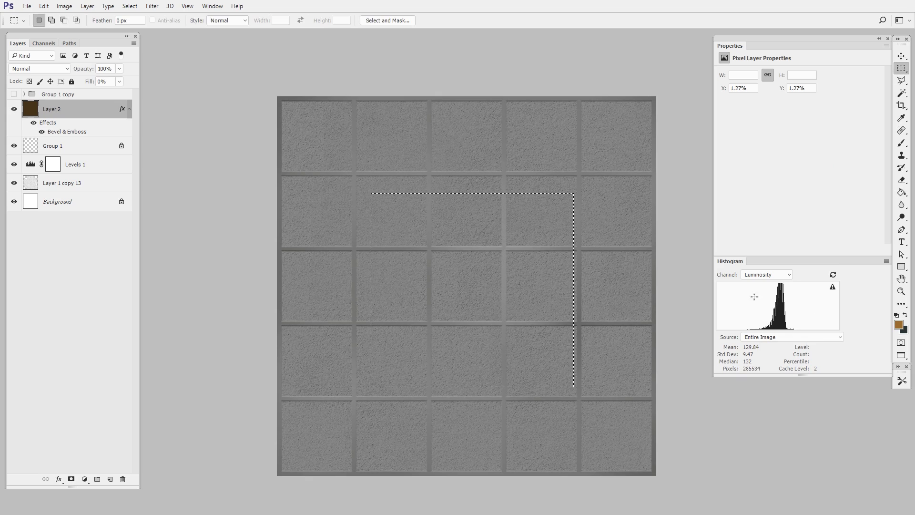
pyautogui.hotkey('ctrl', 'd')
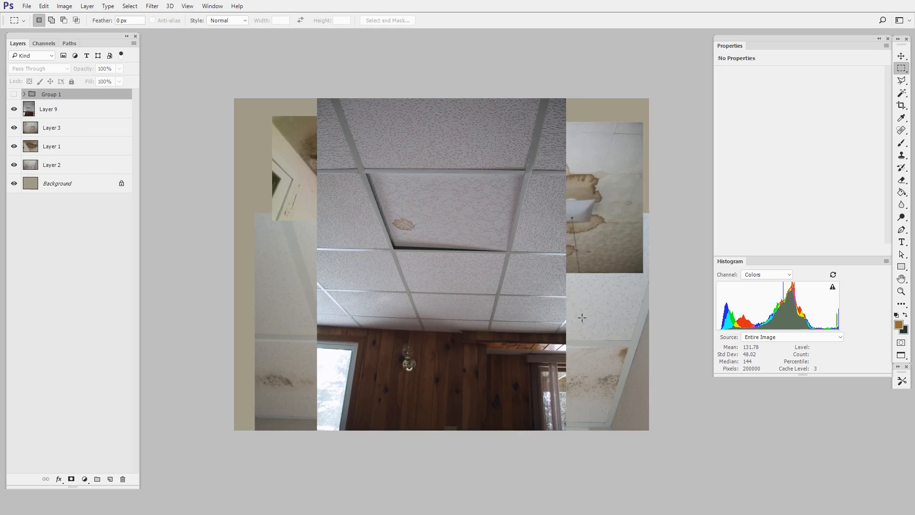
# In the ceiling reference document, move the suspended-ceiling photo toward the lower-left part of the canvas and inspect the stained ceiling photos
pyautogui.click(901, 56)
pyautogui.moveTo(532, 247); pyautogui.dragTo(552, 379)
pyautogui.moveTo(374, 179); pyautogui.dragTo(374, 159)
pyautogui.moveTo(316, 309); pyautogui.dragTo(294, 289)
pyautogui.moveTo(458, 338); pyautogui.dragTo(378, 337)
pyautogui.moveTo(557, 249); pyautogui.dragTo(601, 244)
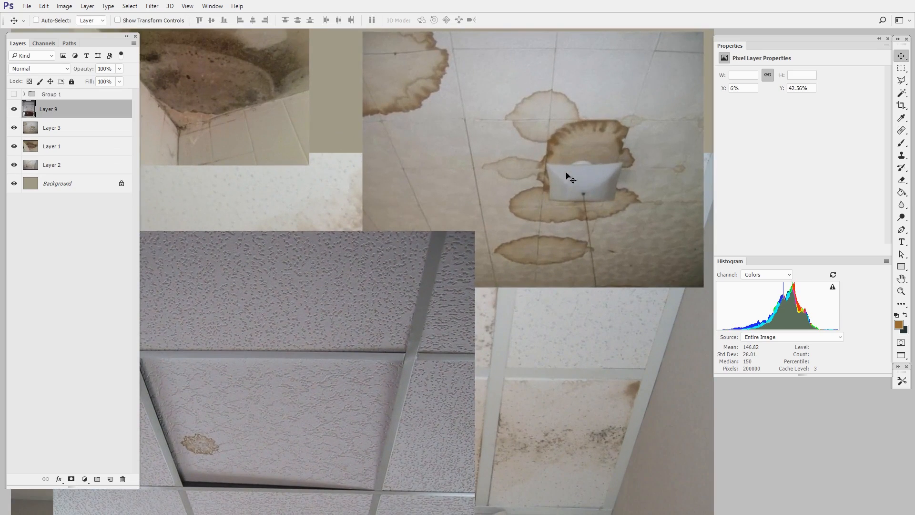
pyautogui.moveTo(542, 275); pyautogui.dragTo(561, 282)
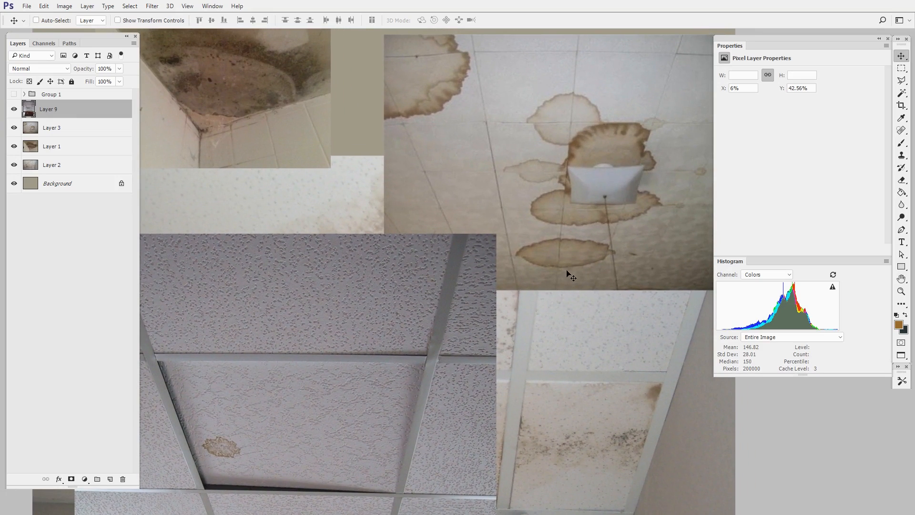
pyautogui.moveTo(401, 365); pyautogui.dragTo(496, 343)
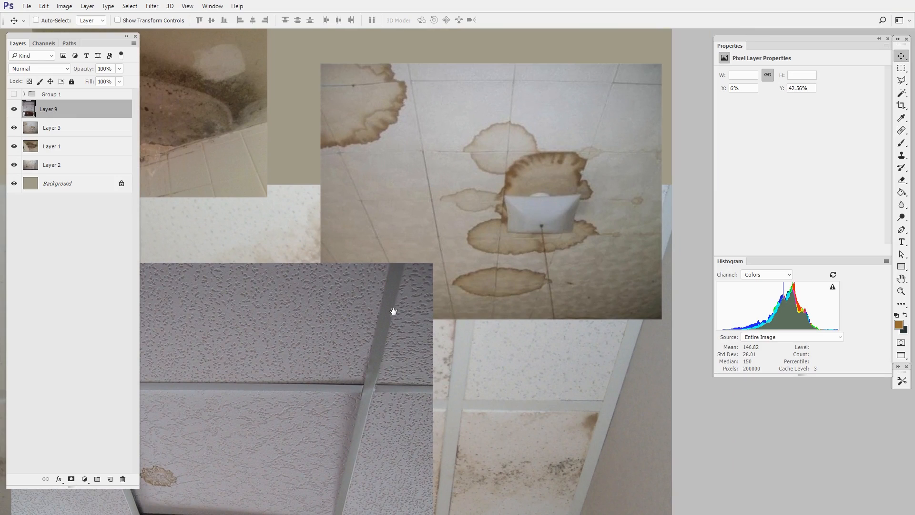
pyautogui.moveTo(393, 310); pyautogui.dragTo(517, 357)
# Show the hidden group of cut-out stains and ceiling tiles above the reference photos and inspect the pieces
pyautogui.click(14, 97)
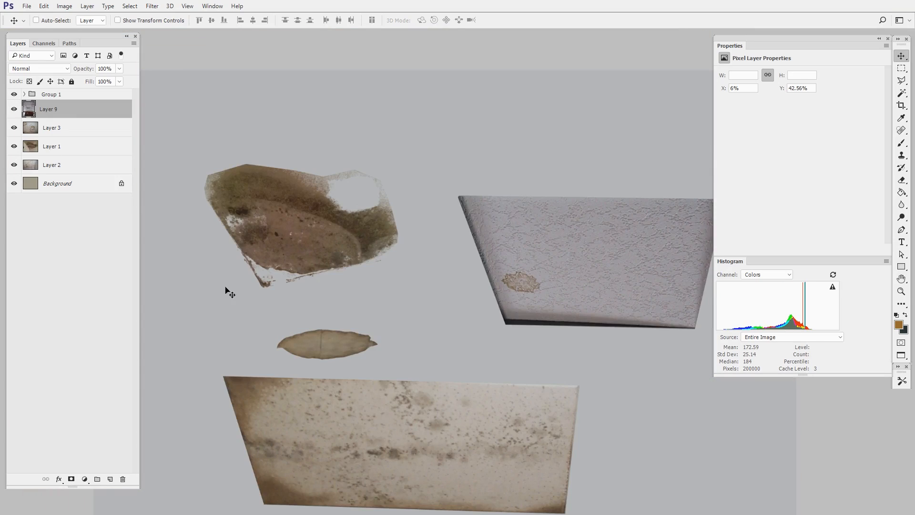
pyautogui.moveTo(575, 334); pyautogui.dragTo(515, 374)
pyautogui.click(535, 358)
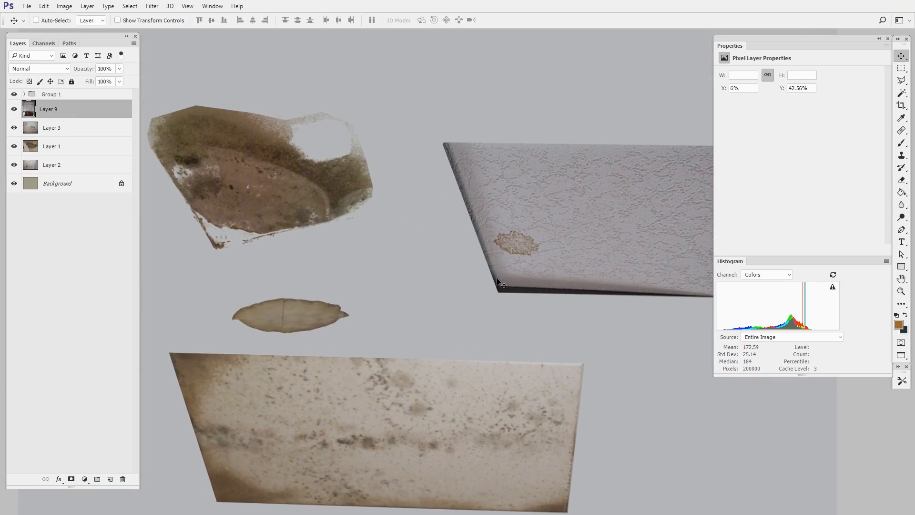
pyautogui.moveTo(527, 317); pyautogui.dragTo(440, 310)
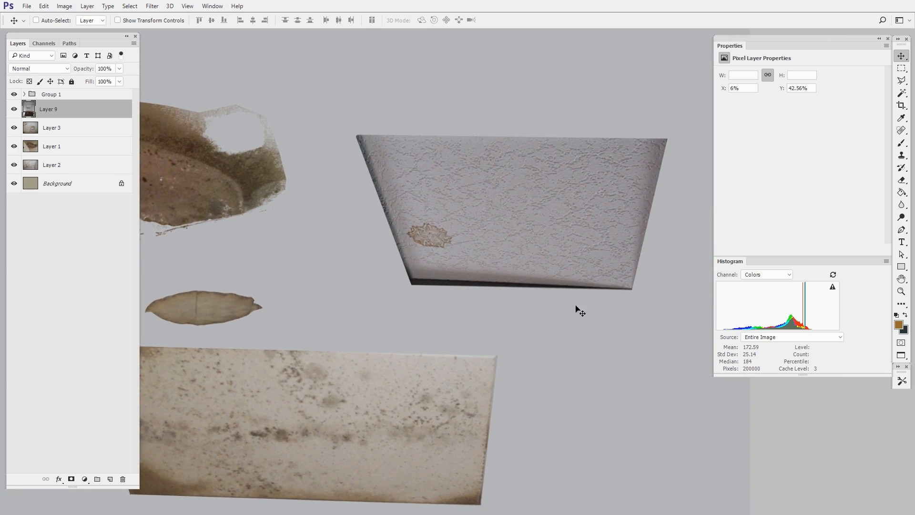
# Shift the textured trapezoid tile cut-out slightly toward the lower left and hide its layer
pyautogui.moveTo(407, 228); pyautogui.dragTo(397, 239)
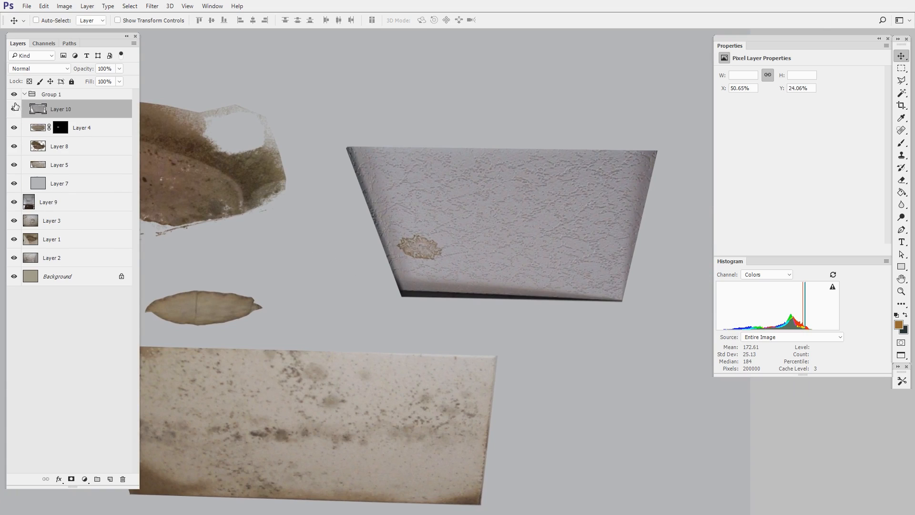
pyautogui.click(14, 109)
pyautogui.moveTo(416, 339); pyautogui.dragTo(563, 304)
pyautogui.moveTo(555, 321); pyautogui.dragTo(532, 321)
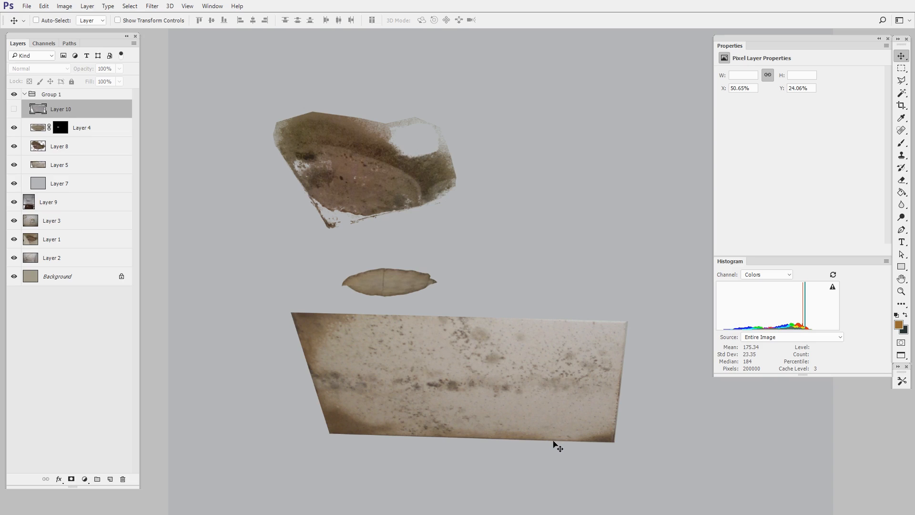
# Add a clipped Levels adjustment to the large mould-stained panel with input levels 54, 3.28 and 195
pyautogui.keyDown('ctrl'); pyautogui.click(548, 415); pyautogui.keyUp('ctrl')
pyautogui.moveTo(553, 407); pyautogui.dragTo(547, 405)
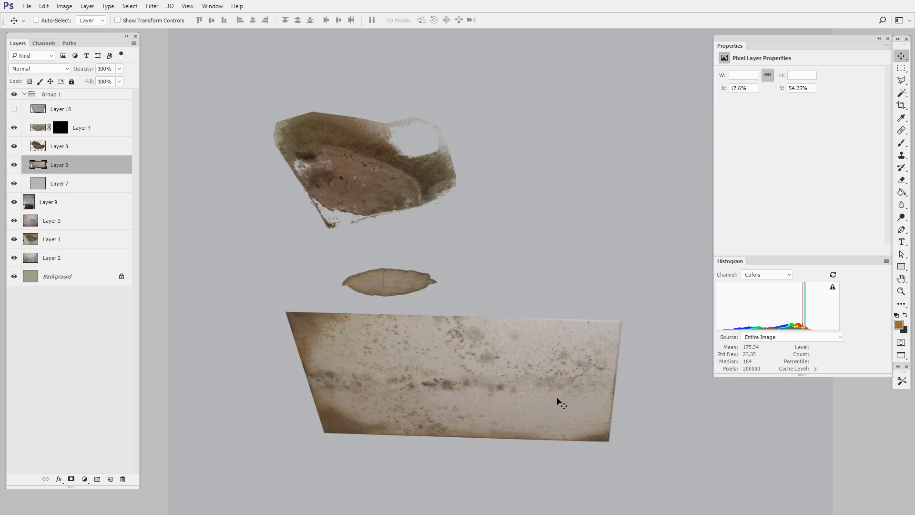
pyautogui.click(84, 479)
pyautogui.click(135, 320)
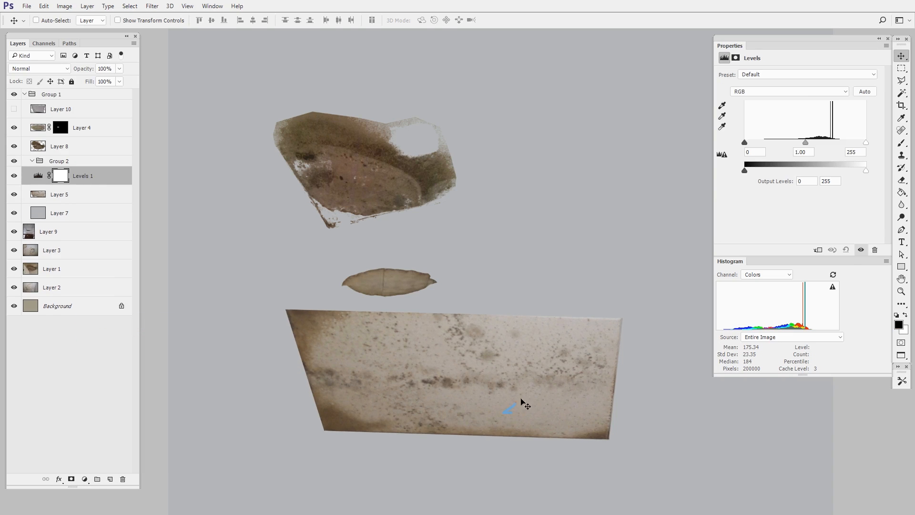
pyautogui.hotkey('ctrl', 'alt', 'g')
pyautogui.moveTo(809, 142); pyautogui.dragTo(777, 143)
pyautogui.moveTo(866, 142); pyautogui.dragTo(858, 143)
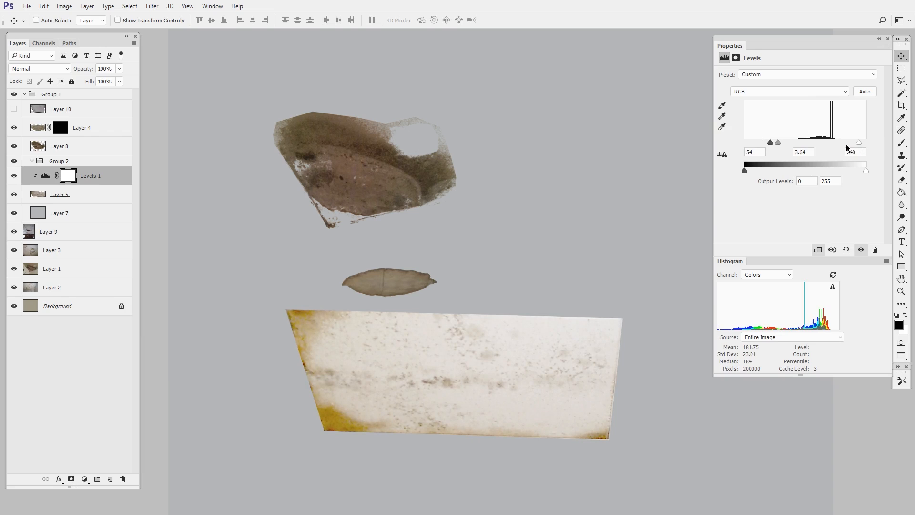
pyautogui.moveTo(780, 144); pyautogui.dragTo(779, 145)
pyautogui.moveTo(611, 377); pyautogui.dragTo(580, 393)
pyautogui.moveTo(856, 139); pyautogui.dragTo(837, 143)
# Add a Hue/Saturation adjustment above the large panel's Levels and reduce the saturation
pyautogui.click(84, 479)
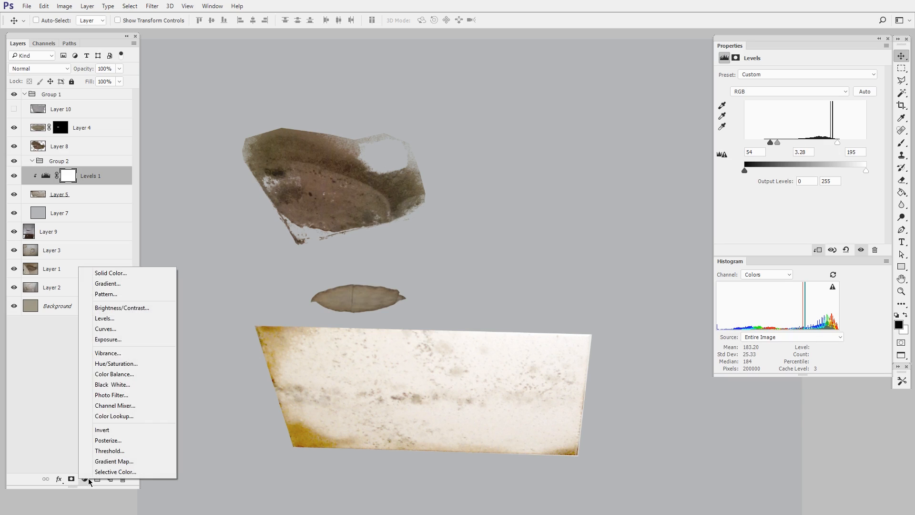
pyautogui.click(134, 363)
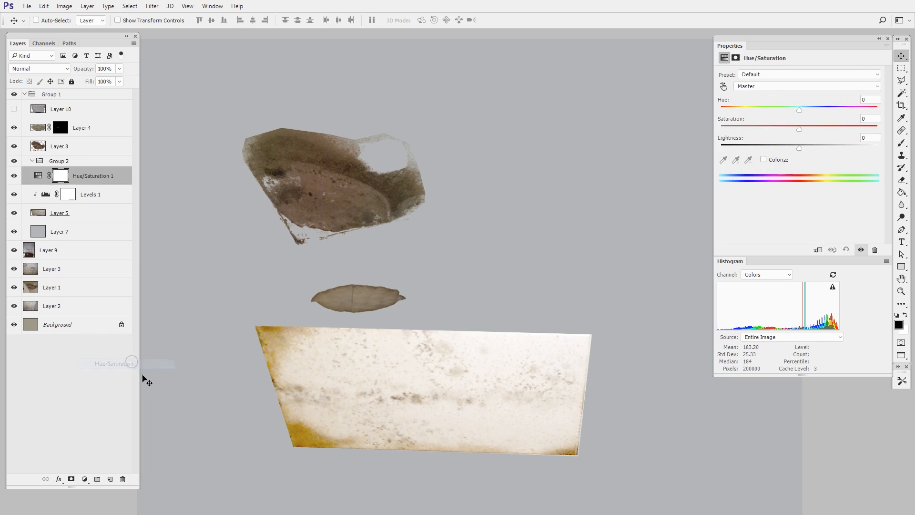
pyautogui.moveTo(796, 127); pyautogui.dragTo(759, 133)
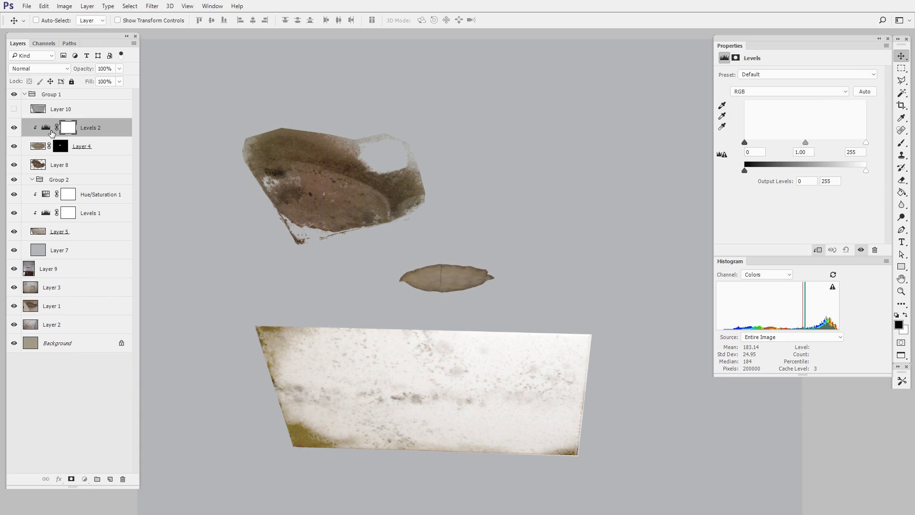
# Brighten the oval stain with its clipped Levels adjustment, using black 45, midtone 2.31 and a lowered white point
pyautogui.moveTo(804, 145); pyautogui.dragTo(775, 148)
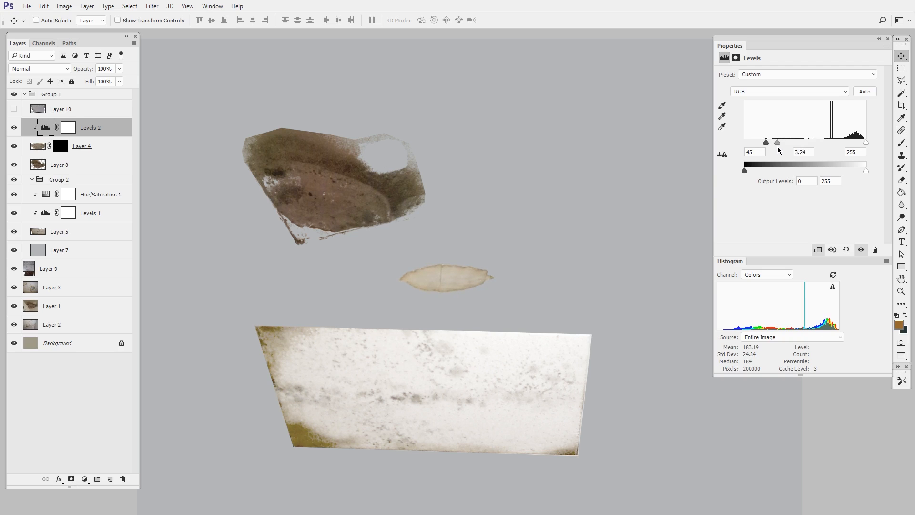
pyautogui.moveTo(865, 142); pyautogui.dragTo(854, 143)
pyautogui.moveTo(776, 142); pyautogui.dragTo(784, 142)
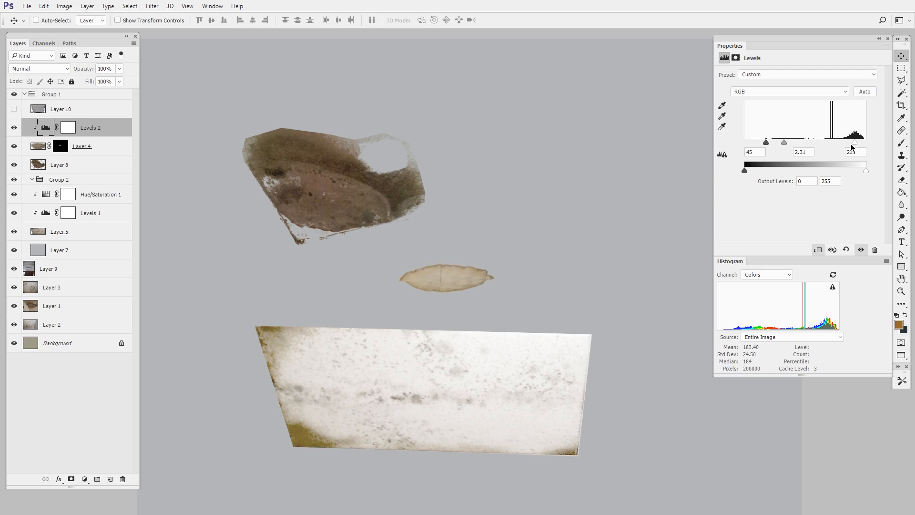
pyautogui.moveTo(852, 145); pyautogui.dragTo(835, 145)
pyautogui.moveTo(471, 264); pyautogui.dragTo(507, 284)
# Rotate the large brown stain cut-out slightly clockwise
pyautogui.scroll(3, 506, 284)
pyautogui.moveTo(407, 202); pyautogui.dragTo(483, 202)
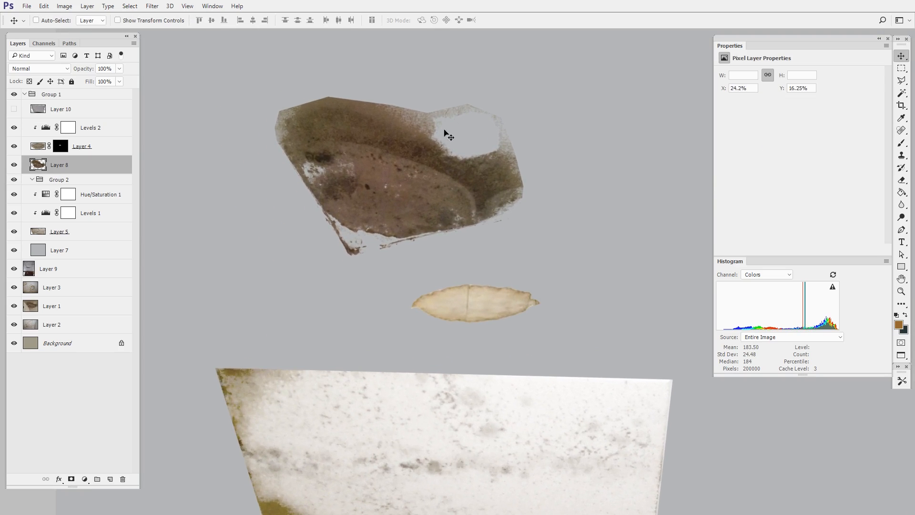
pyautogui.hotkey('ctrl', 't')
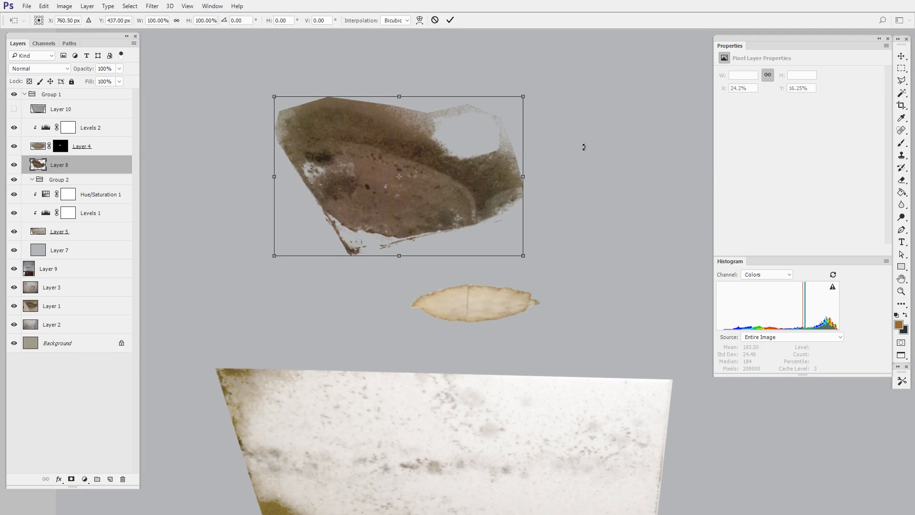
pyautogui.moveTo(584, 145); pyautogui.dragTo(447, 157)
pyautogui.press('Return')
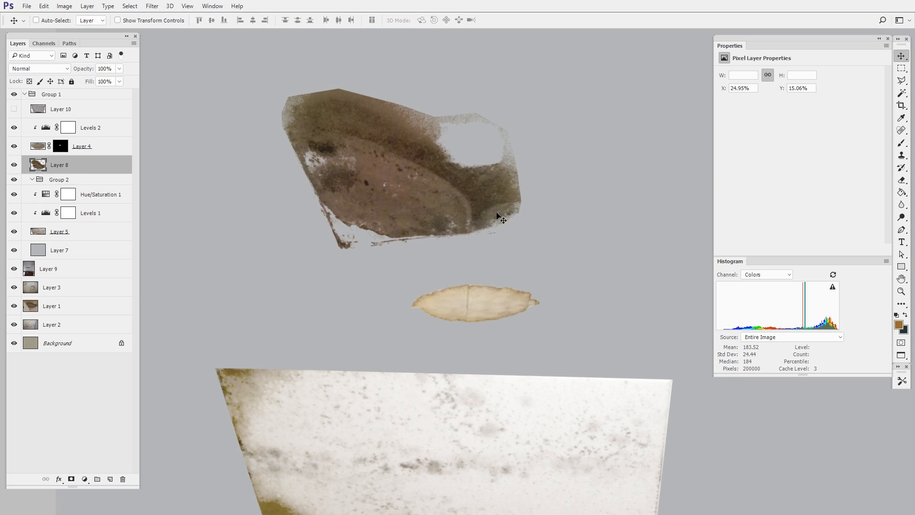
pyautogui.keyDown('ctrl'); pyautogui.click(38, 164); pyautogui.keyUp('ctrl')
pyautogui.hotkey('ctrl', 'd')
pyautogui.moveTo(556, 205); pyautogui.dragTo(518, 224)
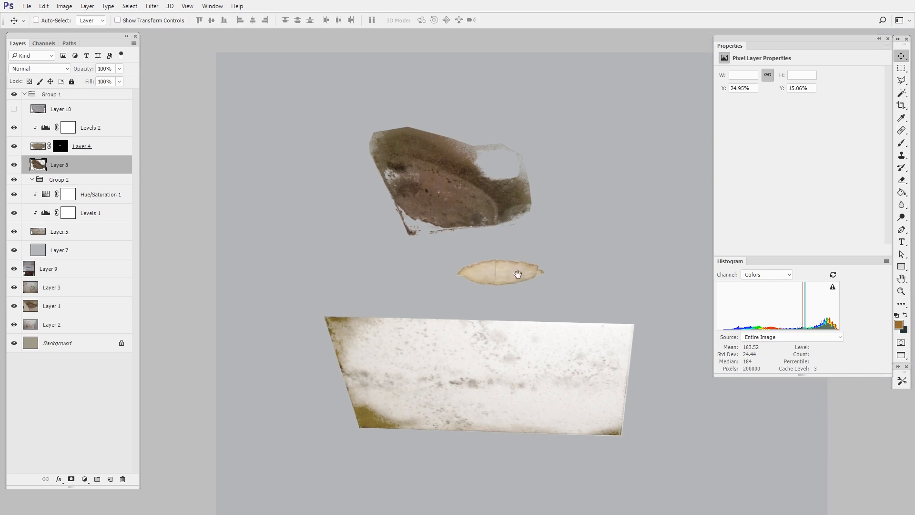
pyautogui.moveTo(516, 273); pyautogui.dragTo(450, 268)
# Merge the adjustments of the large stained panel and of the oval stain into their respective cut-out layers
pyautogui.moveTo(102, 196); pyautogui.dragTo(106, 224)
pyautogui.keyDown('shift'); pyautogui.click(109, 235); pyautogui.keyUp('shift')
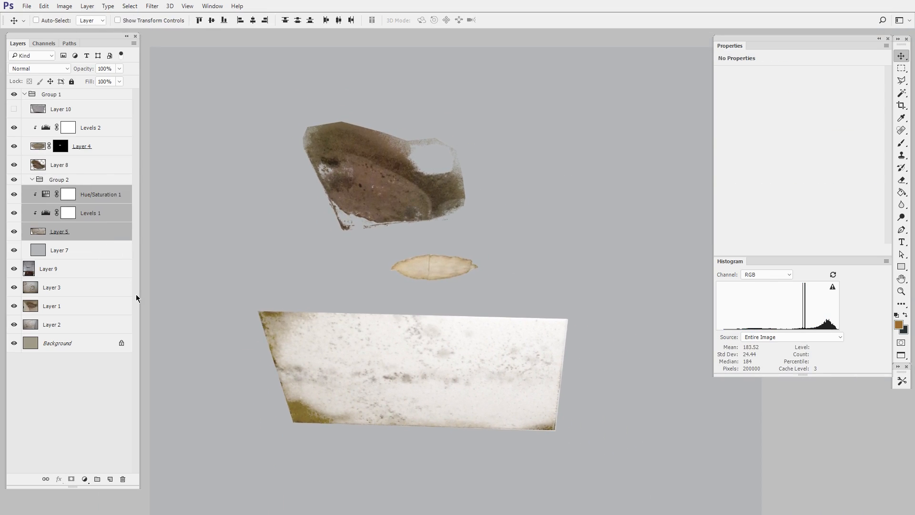
pyautogui.hotkey('ctrl', 'e')
pyautogui.click(105, 128)
pyautogui.keyDown('shift'); pyautogui.click(95, 147); pyautogui.keyUp('shift')
pyautogui.hotkey('ctrl', 'e')
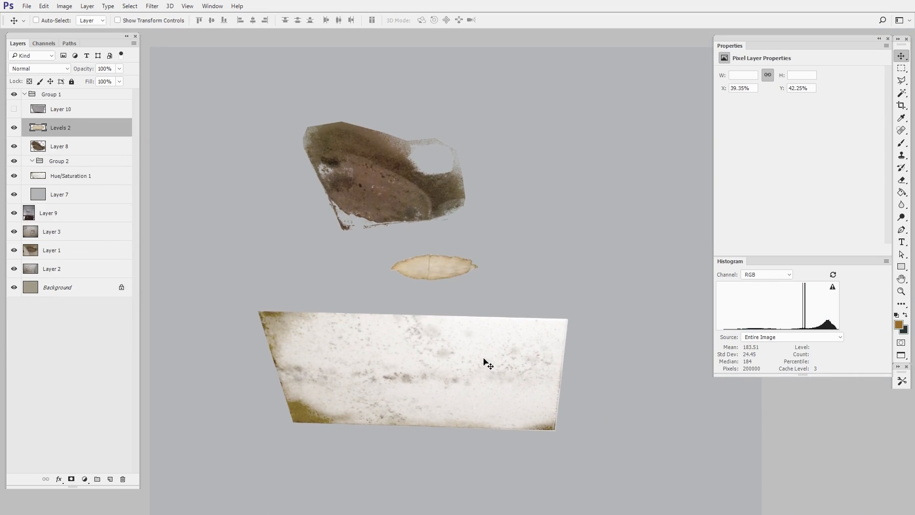
pyautogui.moveTo(487, 374); pyautogui.dragTo(485, 371)
pyautogui.moveTo(456, 269); pyautogui.dragTo(486, 280)
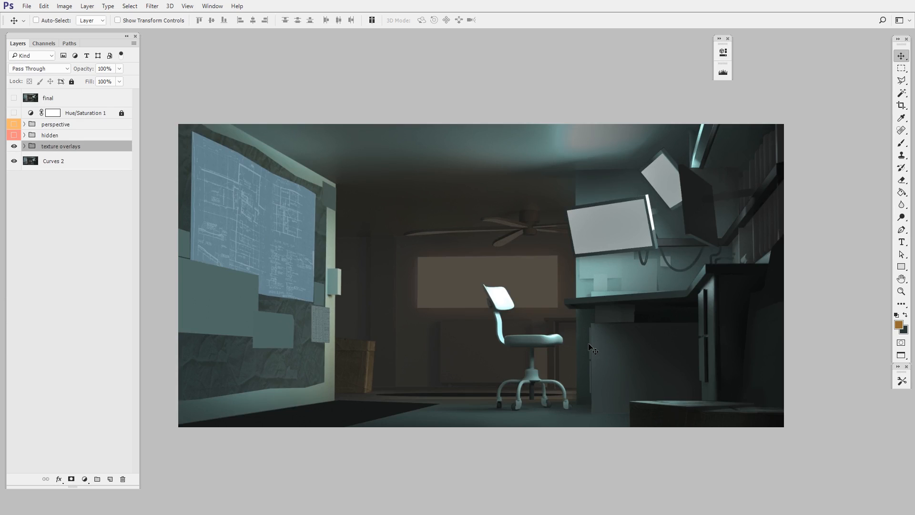
# In the room painting, with the perspective guides shown, paste the tile texture into the ceiling group and convert it to a smart object
pyautogui.click(17, 124)
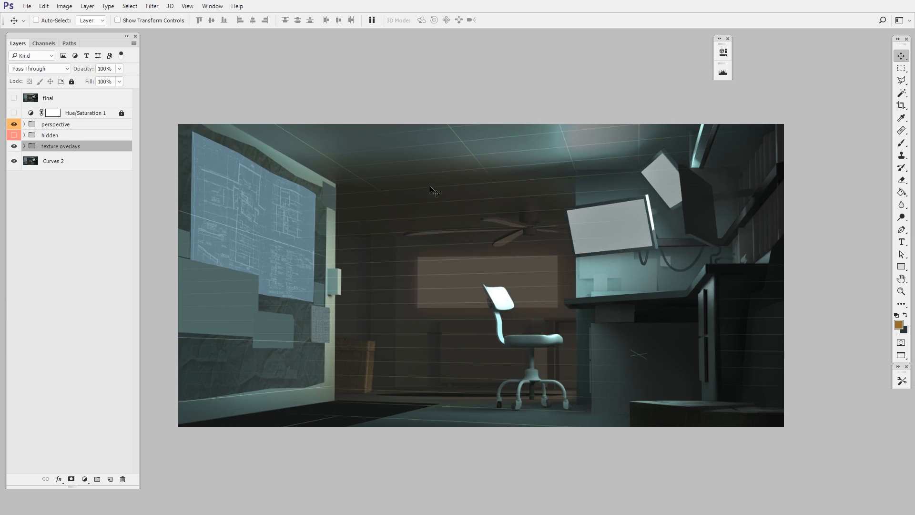
pyautogui.hotkey('ctrl', '+')
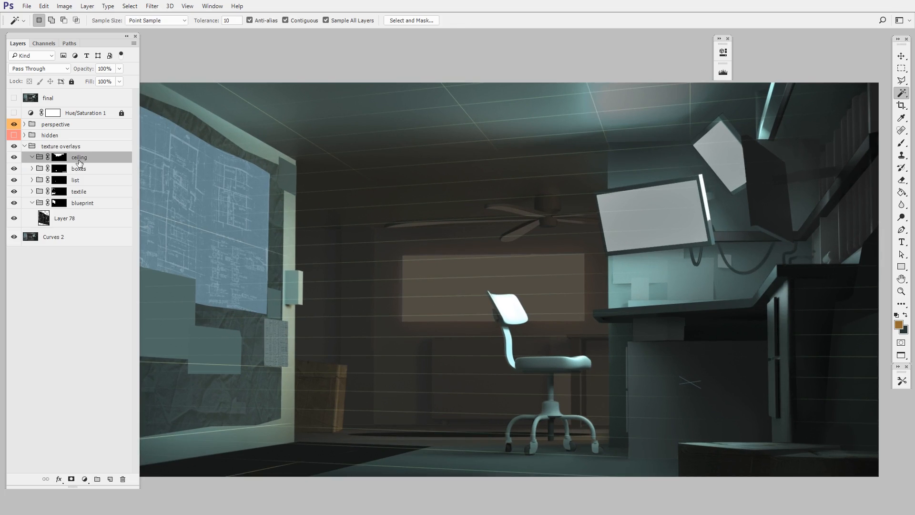
pyautogui.hotkey('ctrl', 'v')
pyautogui.hotkey('ctrl', 't')
pyautogui.moveTo(511, 324); pyautogui.dragTo(496, 273)
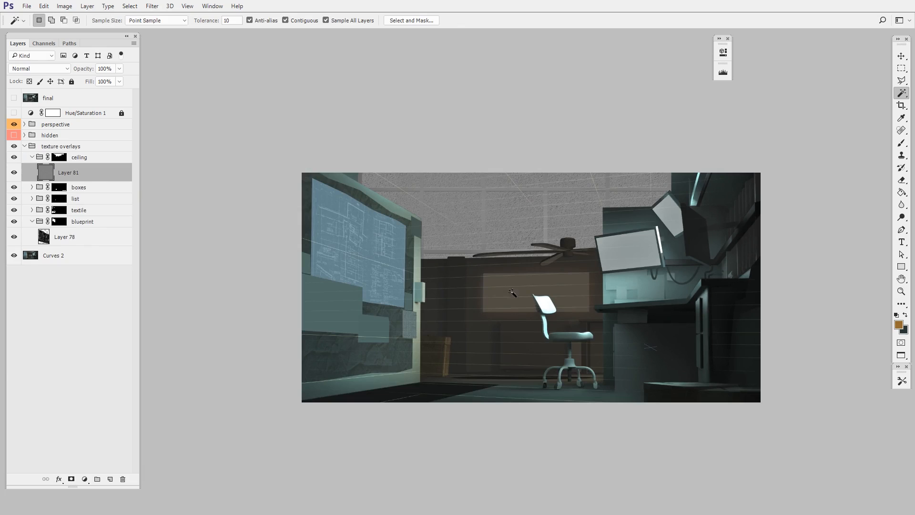
pyautogui.rightClick(71, 171)
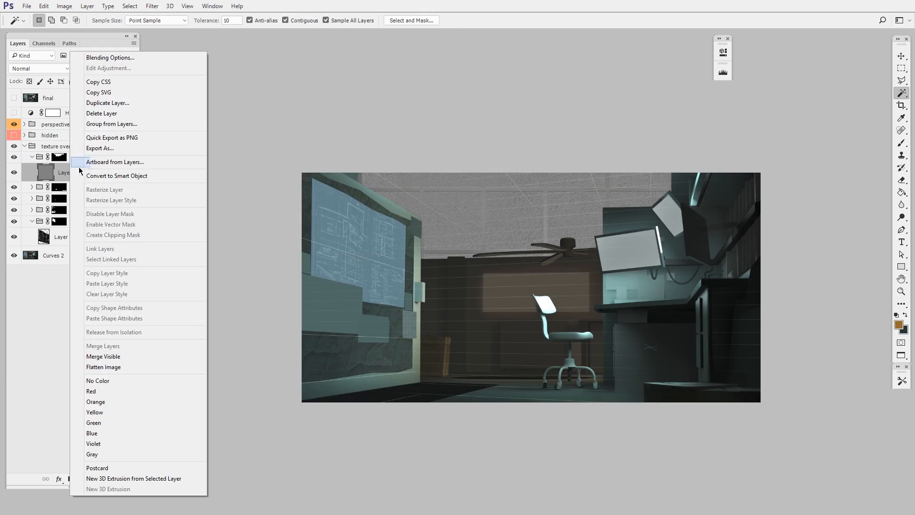
pyautogui.click(141, 175)
# Flatten the ceiling texture and distort its corners to roughly match the ceiling's perspective
pyautogui.hotkey('ctrl', 't')
pyautogui.moveTo(515, 438); pyautogui.dragTo(520, 287)
pyautogui.moveTo(671, 126); pyautogui.dragTo(674, 121)
pyautogui.moveTo(677, 287); pyautogui.dragTo(679, 251)
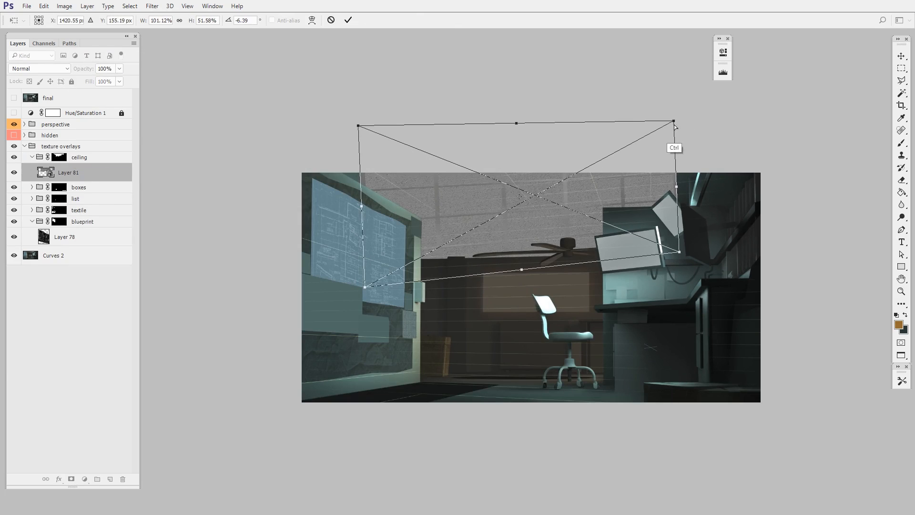
pyautogui.moveTo(673, 121); pyautogui.dragTo(713, 121)
pyautogui.moveTo(365, 287); pyautogui.dragTo(423, 221)
pyautogui.moveTo(358, 125); pyautogui.dragTo(280, 136)
pyautogui.moveTo(422, 222); pyautogui.dragTo(427, 242)
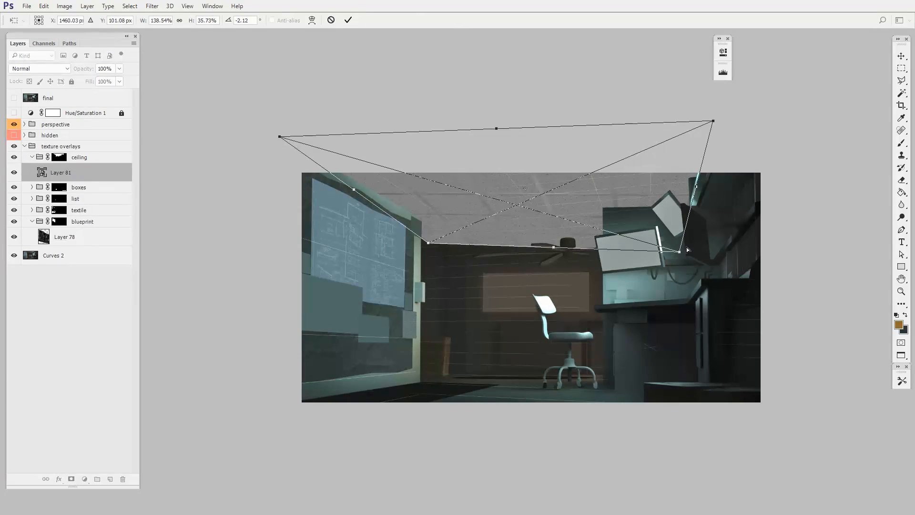
pyautogui.moveTo(679, 251); pyautogui.dragTo(708, 234)
pyautogui.moveTo(597, 238); pyautogui.dragTo(597, 245)
pyautogui.moveTo(364, 198); pyautogui.dragTo(346, 198)
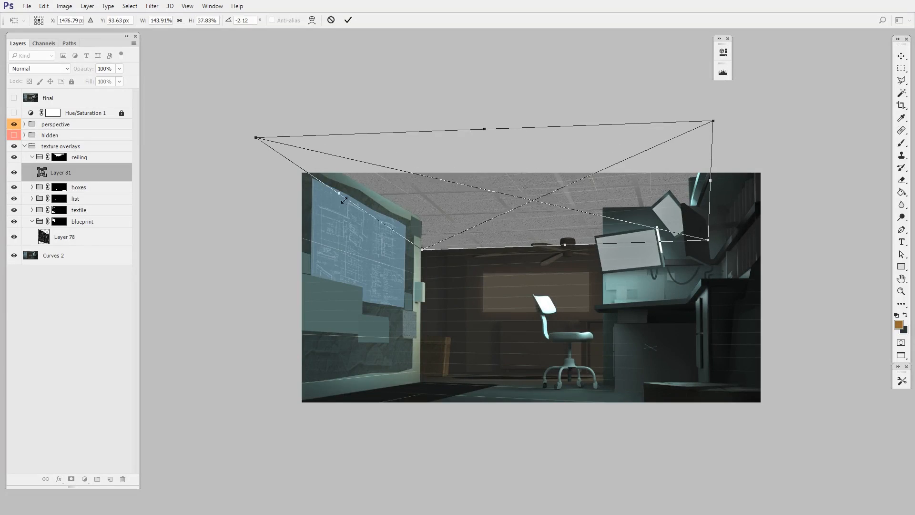
# Refine the ceiling texture's corners and edges so its tile seams follow the perspective guides, and apply the distortion
pyautogui.moveTo(627, 279); pyautogui.dragTo(674, 279)
pyautogui.moveTo(667, 257); pyautogui.dragTo(697, 326)
pyautogui.moveTo(793, 101); pyautogui.dragTo(853, 105)
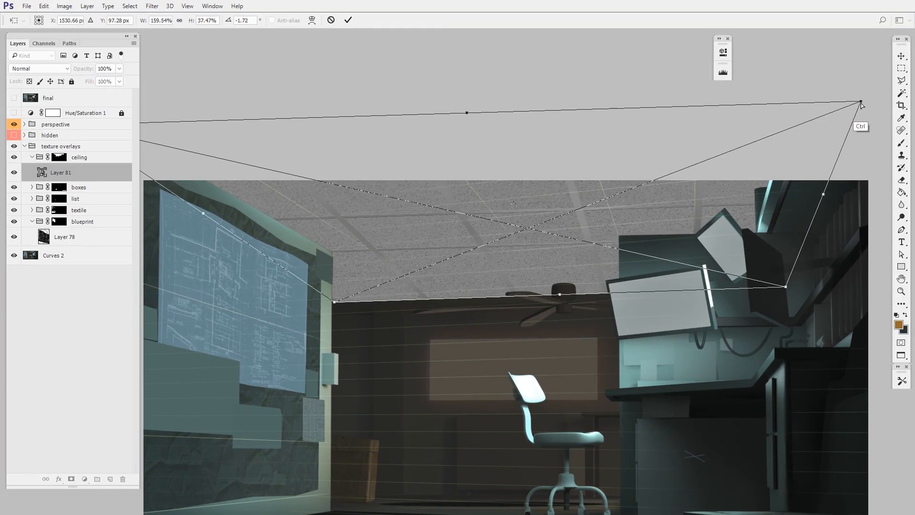
pyautogui.hscroll(-3, 207, 123)
pyautogui.moveTo(206, 119); pyautogui.dragTo(140, 152)
pyautogui.moveTo(742, 285); pyautogui.dragTo(656, 317)
pyautogui.moveTo(225, 245); pyautogui.dragTo(259, 252)
pyautogui.moveTo(417, 328); pyautogui.dragTo(348, 330)
pyautogui.moveTo(802, 210); pyautogui.dragTo(750, 213)
pyautogui.moveTo(180, 255); pyautogui.dragTo(308, 240)
pyautogui.press('Return')
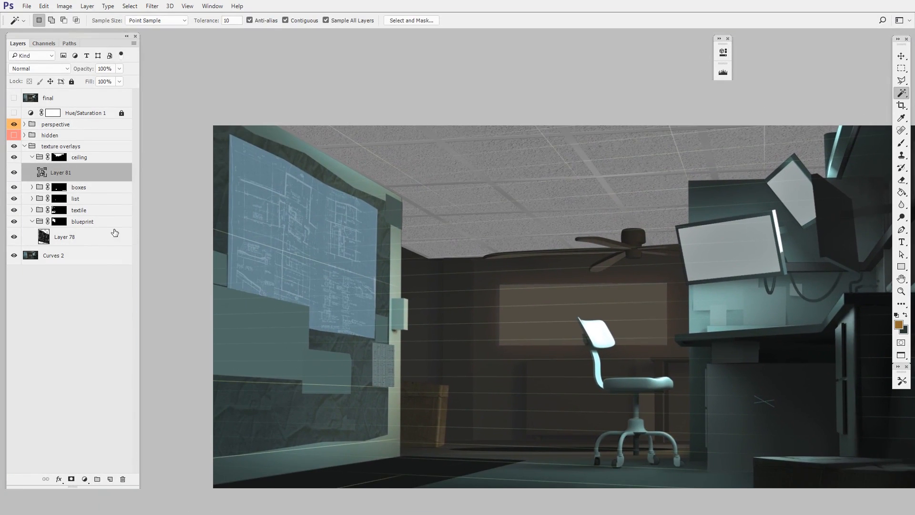
# Duplicate the ceiling texture layer, move the copy to the left of the original and stretch it outward
pyautogui.scroll(2, 424, 283)
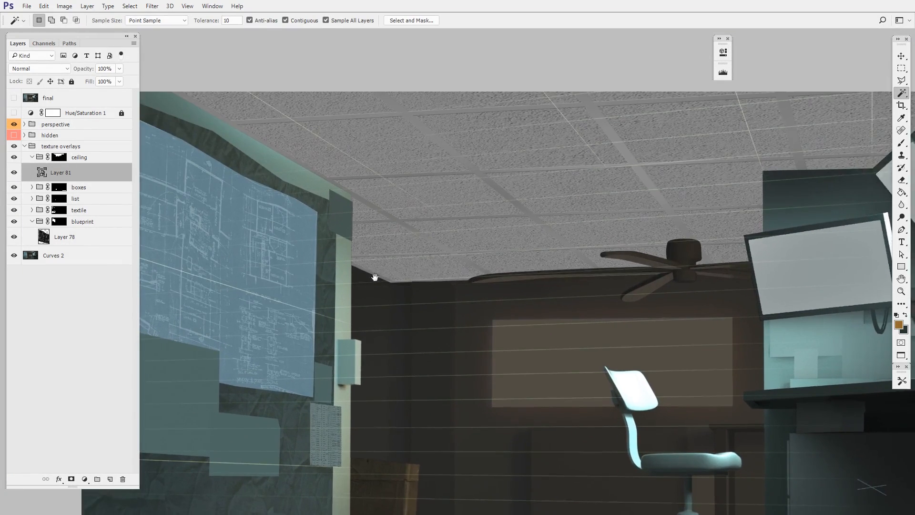
pyautogui.moveTo(96, 172); pyautogui.dragTo(111, 479)
pyautogui.hotkey('ctrl', 't')
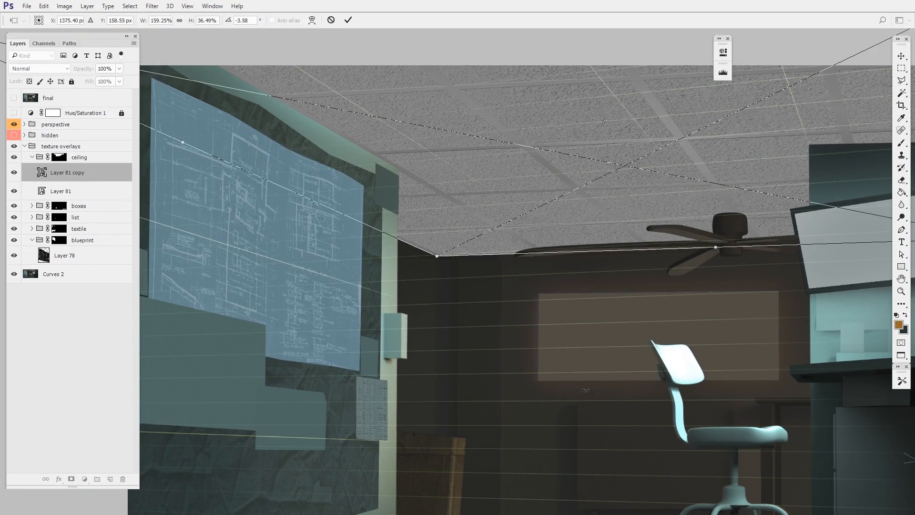
pyautogui.scroll(-5, 605, 389)
pyautogui.moveTo(473, 306); pyautogui.dragTo(352, 312)
pyautogui.moveTo(769, 281); pyautogui.dragTo(561, 287)
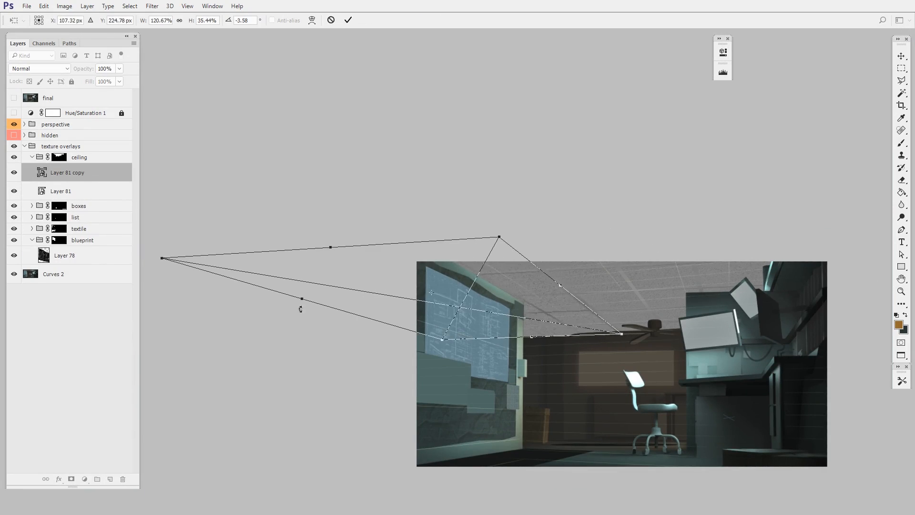
pyautogui.moveTo(300, 307); pyautogui.dragTo(278, 303)
pyautogui.press('Return')
# Fine-tune the width of the copied ceiling texture to 136.31% so its tiles continue the original grid
pyautogui.hotkey('ctrl', 'space')
pyautogui.moveTo(706, 367); pyautogui.dragTo(781, 368)
pyautogui.hotkey('ctrl', 't')
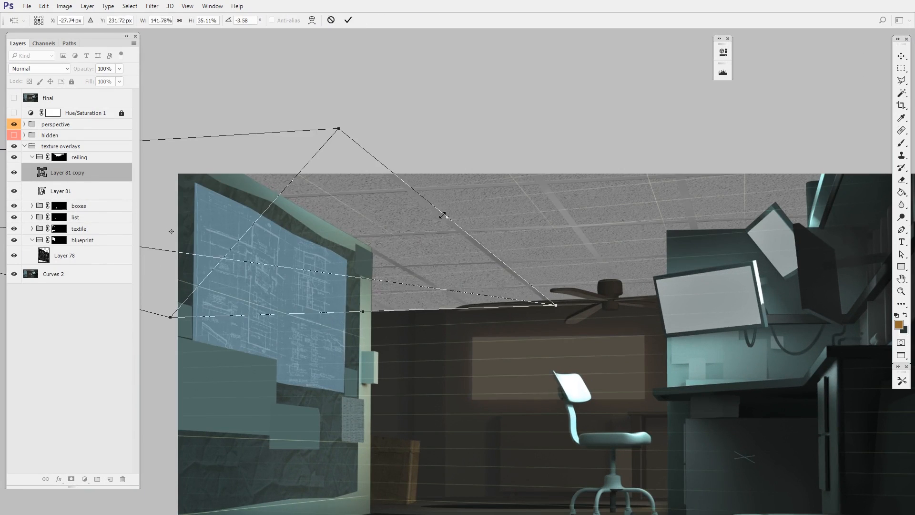
pyautogui.press('Escape')
pyautogui.hotkey('ctrl', 't')
pyautogui.press('space')
pyautogui.moveTo(153, 280); pyautogui.dragTo(379, 275)
pyautogui.moveTo(183, 244); pyautogui.dragTo(200, 242)
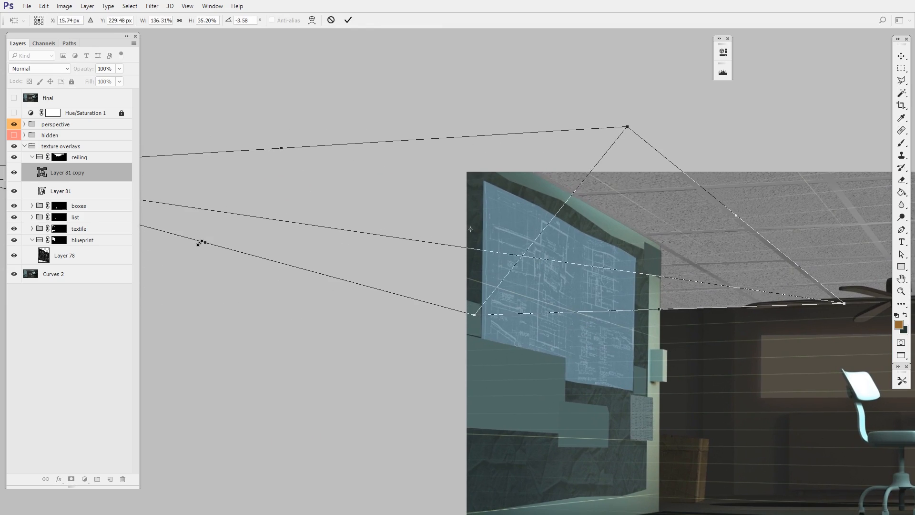
pyautogui.press('Return')
# Select both ceiling texture layers and skew them together to align their seams with the perspective guides
pyautogui.press('space')
pyautogui.moveTo(662, 443); pyautogui.dragTo(399, 430)
pyautogui.hotkey('ctrl', 'space')
pyautogui.moveTo(399, 430); pyautogui.dragTo(371, 429)
pyautogui.keyDown('shift'); pyautogui.click(89, 195); pyautogui.keyUp('shift')
pyautogui.hotkey('ctrl', 't')
pyautogui.moveTo(776, 238); pyautogui.dragTo(782, 226)
pyautogui.moveTo(759, 247); pyautogui.dragTo(761, 252)
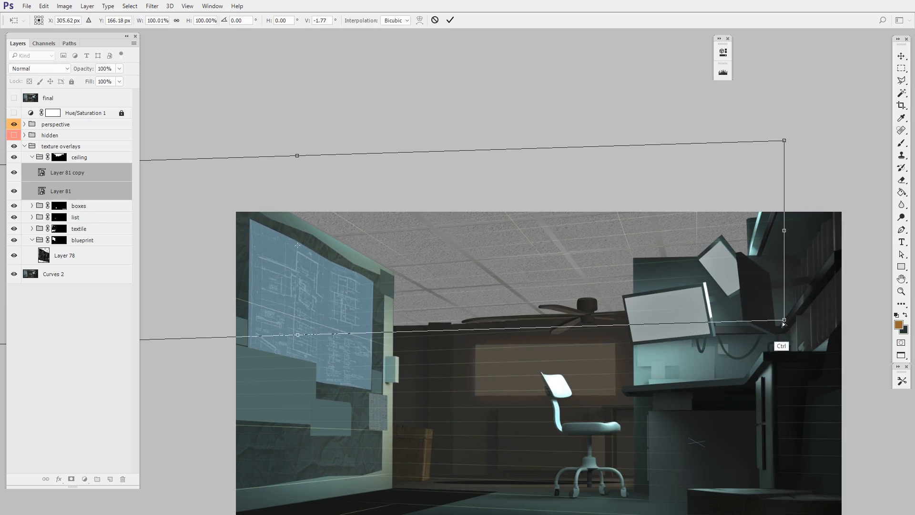
pyautogui.moveTo(783, 322); pyautogui.dragTo(766, 322)
pyautogui.press('Return')
# Widen both ceiling texture layers to 101.37% and hide the perspective guides
pyautogui.hotkey('ctrl', 't')
pyautogui.moveTo(786, 239); pyautogui.dragTo(801, 239)
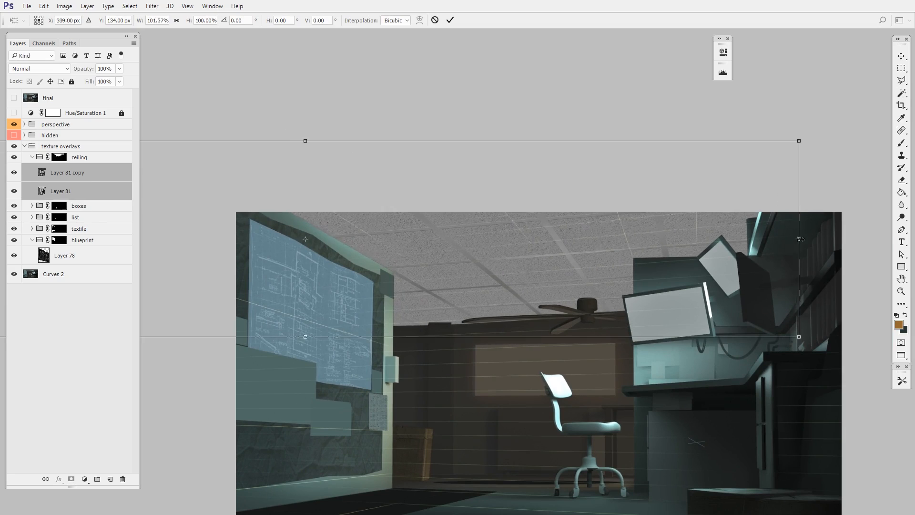
pyautogui.press('Return')
pyautogui.press('w')
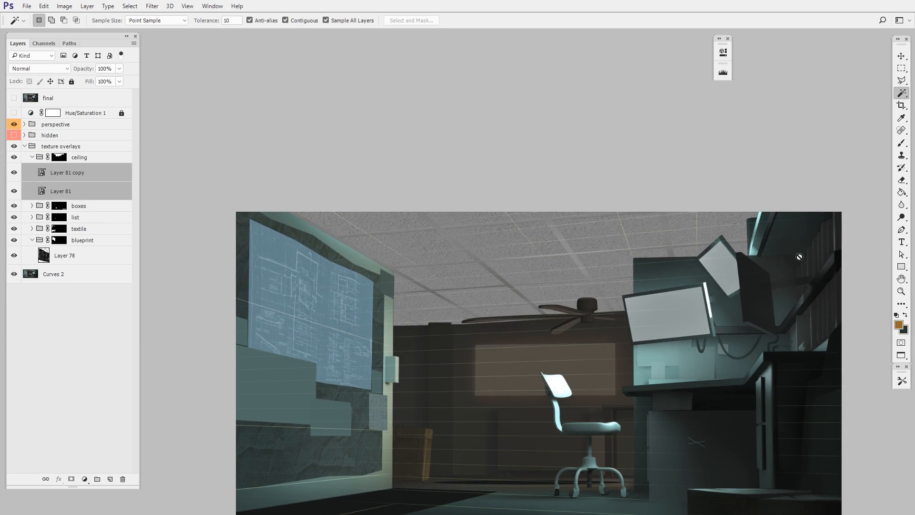
pyautogui.click(17, 123)
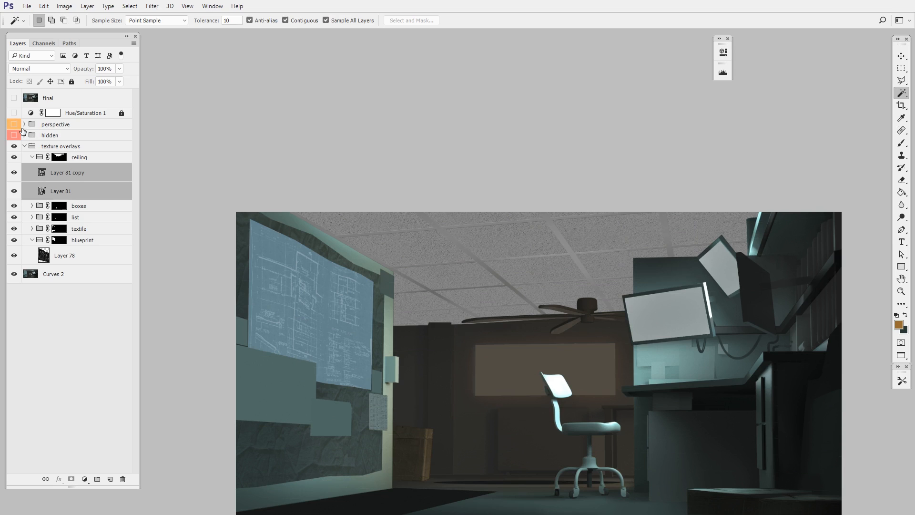
pyautogui.moveTo(610, 332); pyautogui.dragTo(415, 273)
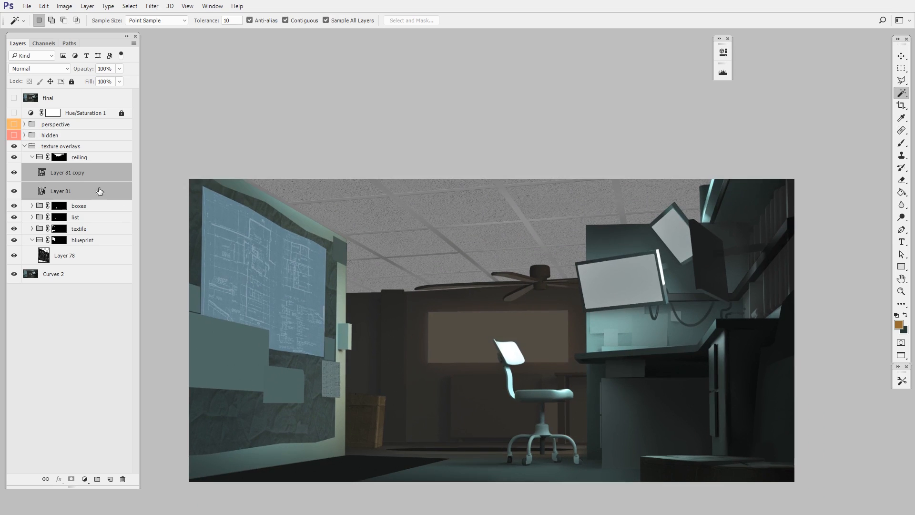
# Set the ceiling group's blend mode to Overlay and check the texture on the painting
pyautogui.click(84, 159)
pyautogui.click(44, 69)
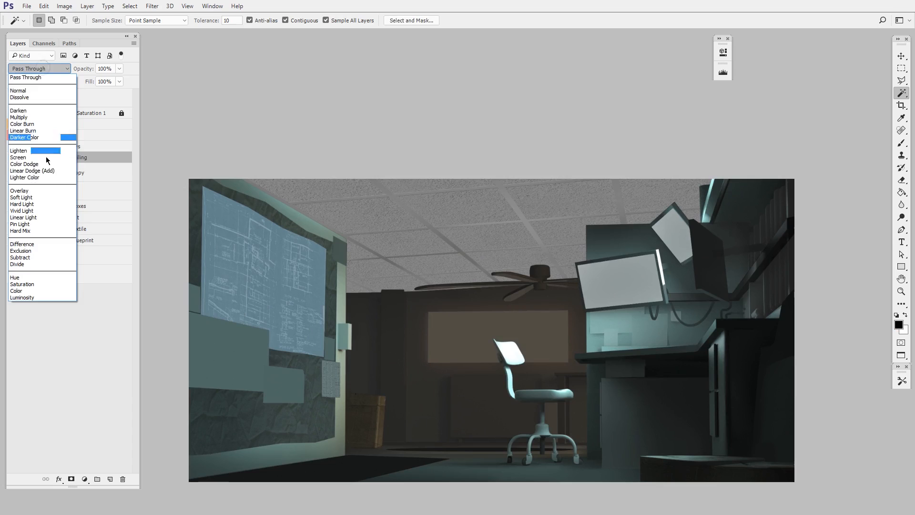
pyautogui.click(45, 190)
pyautogui.press('z')
pyautogui.moveTo(572, 323); pyautogui.dragTo(605, 323)
pyautogui.moveTo(482, 292); pyautogui.dragTo(612, 325)
pyautogui.moveTo(699, 199); pyautogui.dragTo(629, 268)
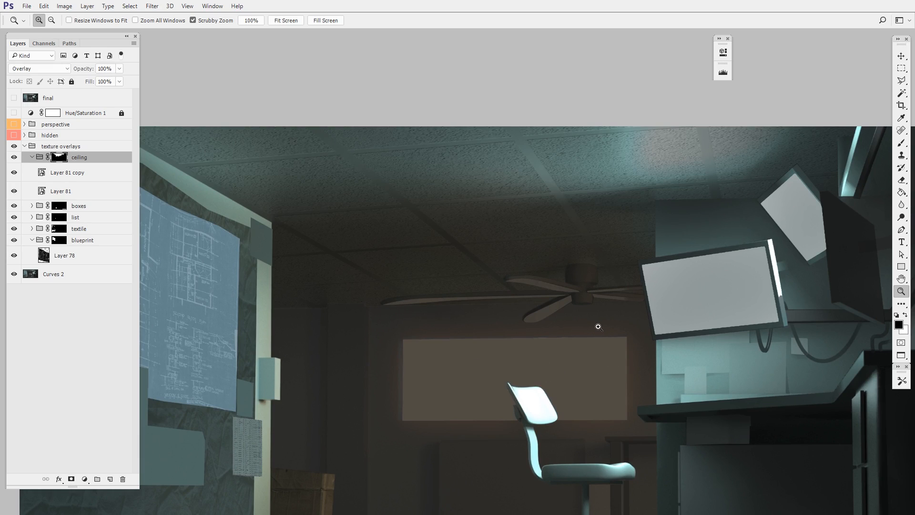
# Create a group named "ceiling details" masked to the ceiling's shape and set its blend mode to Multiply
pyautogui.keyDown('ctrl'); pyautogui.click(61, 158); pyautogui.keyUp('ctrl')
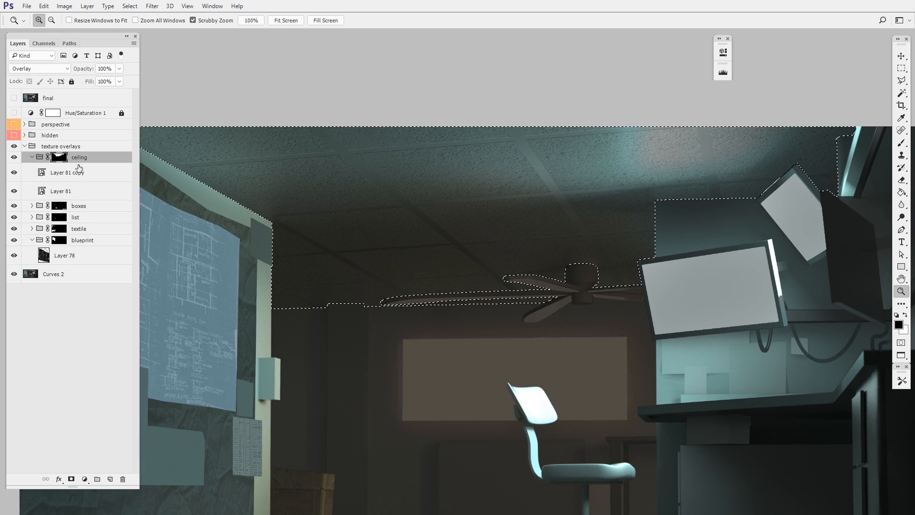
pyautogui.click(97, 478)
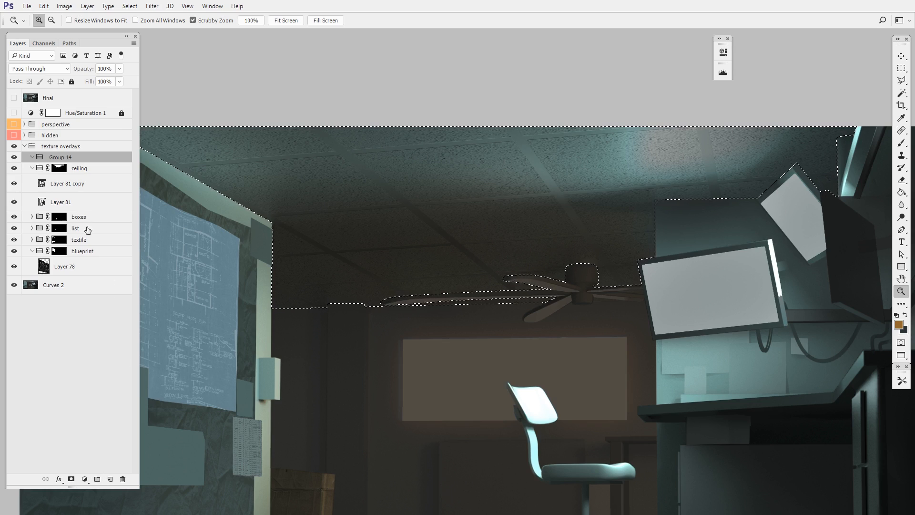
pyautogui.doubleClick(60, 157)
pyautogui.write('ceiling details')
pyautogui.press('Return')
pyautogui.click(71, 478)
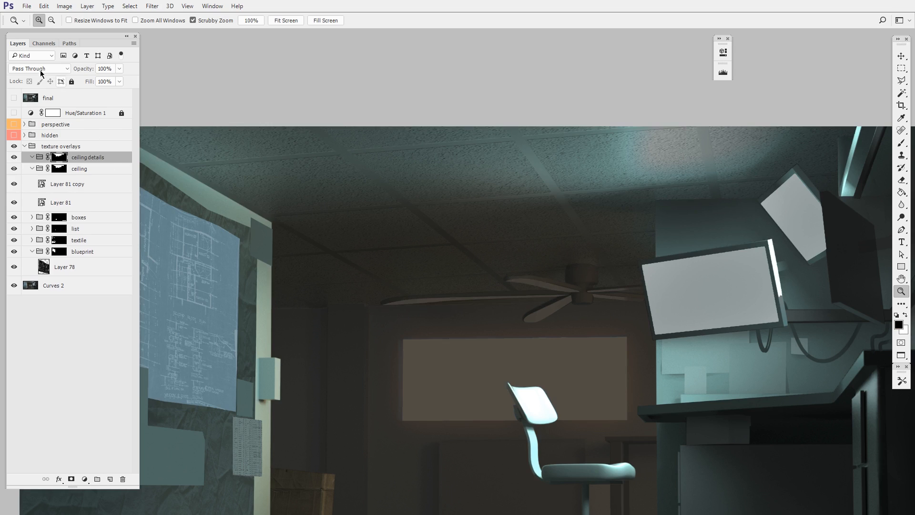
pyautogui.click(40, 70)
pyautogui.click(52, 116)
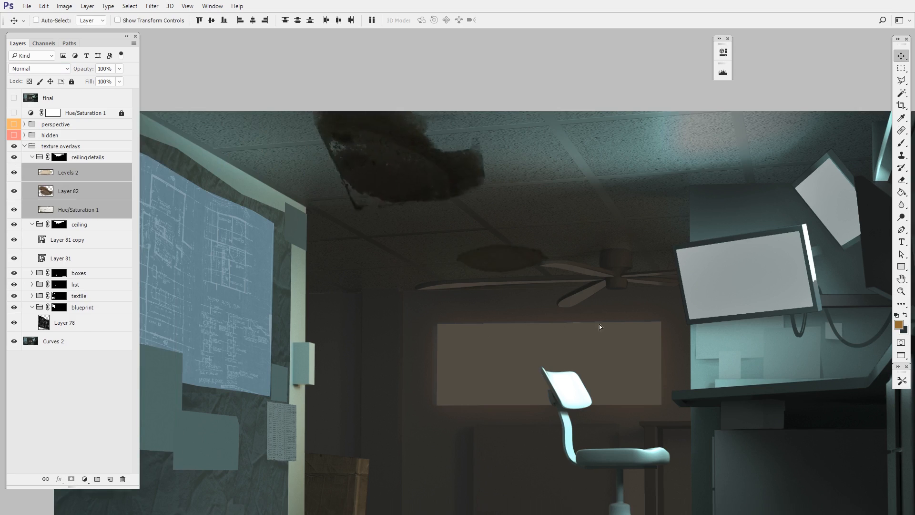
# Move the large dark stain beside the blueprint wall, rotate it and shrink it to about 78%
pyautogui.moveTo(599, 324); pyautogui.dragTo(632, 293)
pyautogui.click(90, 194)
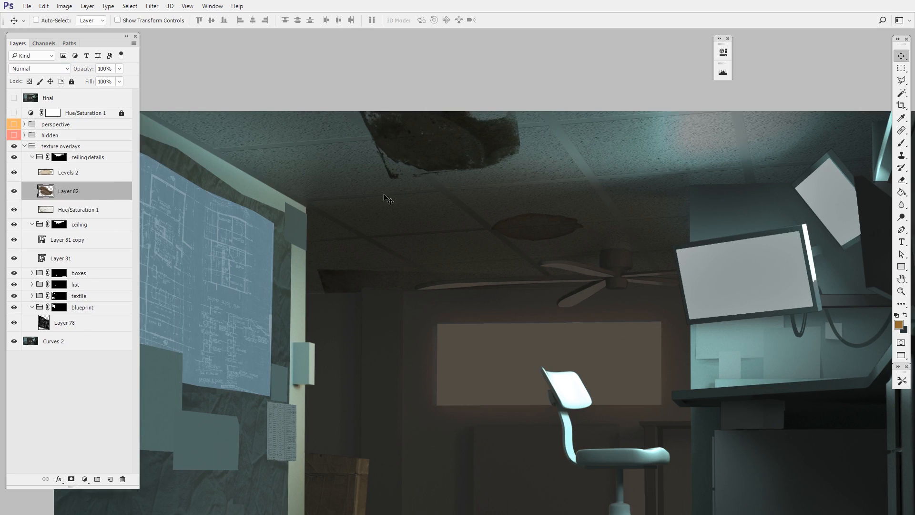
pyautogui.moveTo(462, 174); pyautogui.dragTo(431, 239)
pyautogui.hotkey('ctrl', 't')
pyautogui.moveTo(527, 230); pyautogui.dragTo(532, 156)
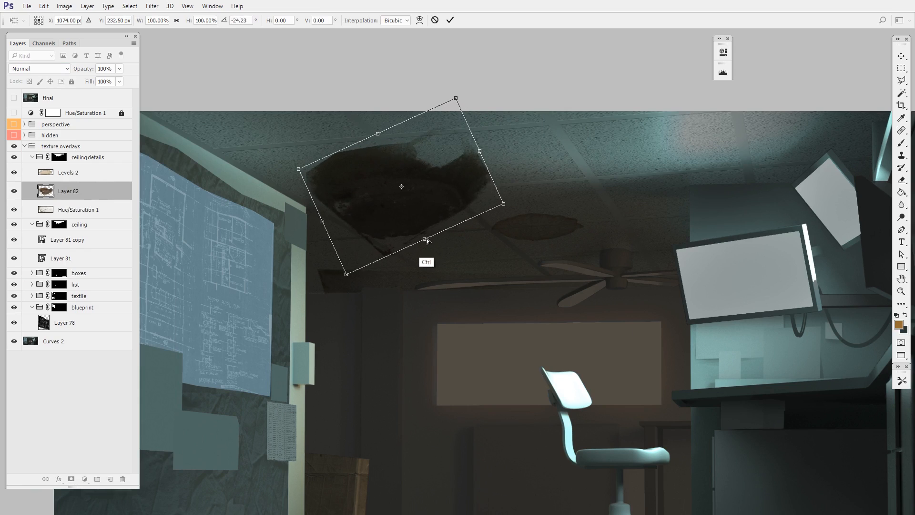
pyautogui.moveTo(426, 242); pyautogui.dragTo(425, 217)
pyautogui.moveTo(476, 145); pyautogui.dragTo(448, 177)
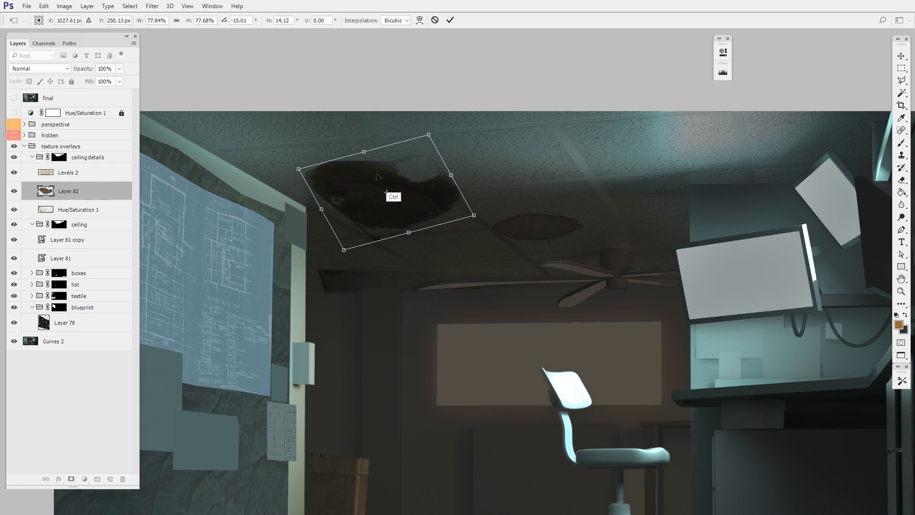
# Distort the large dark stain's corners and sides so it lies flat in the ceiling's perspective
pyautogui.moveTo(300, 170); pyautogui.dragTo(254, 190)
pyautogui.moveTo(427, 136); pyautogui.dragTo(393, 154)
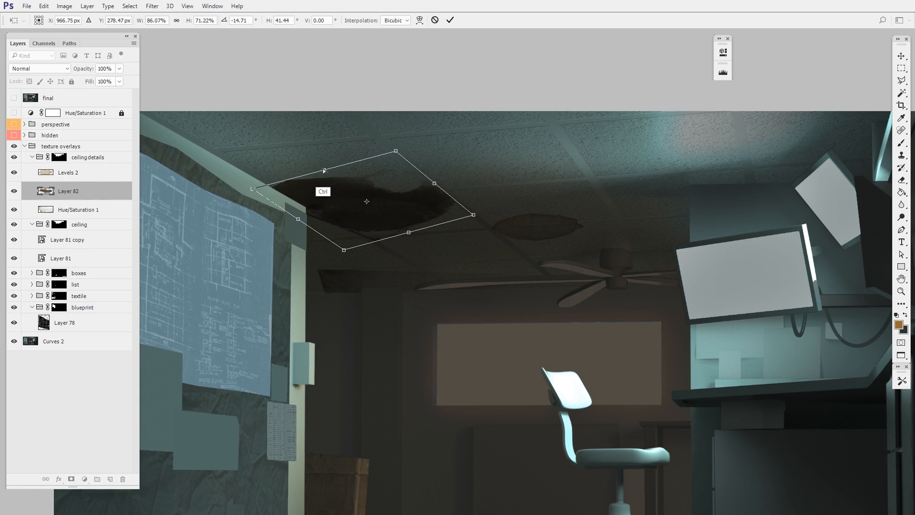
pyautogui.moveTo(324, 170); pyautogui.dragTo(338, 161)
pyautogui.moveTo(408, 233); pyautogui.dragTo(430, 239)
pyautogui.moveTo(401, 210); pyautogui.dragTo(376, 196)
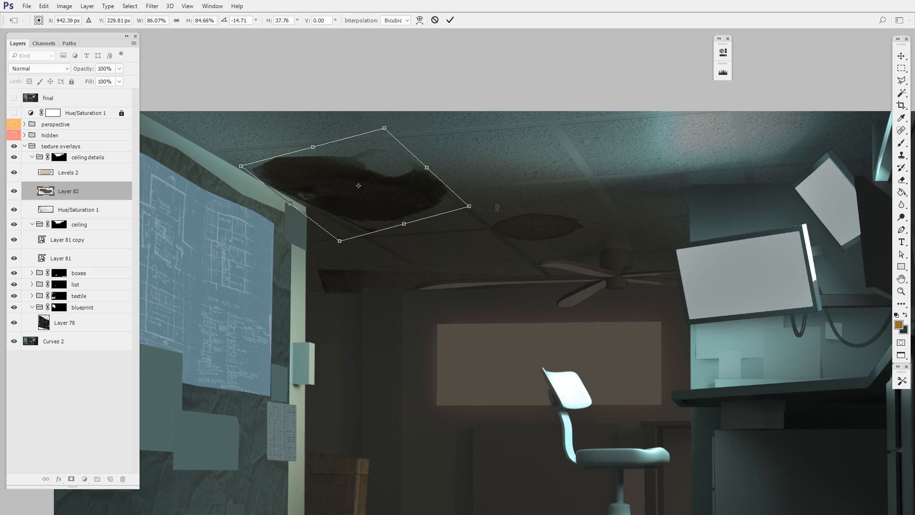
pyautogui.moveTo(497, 207); pyautogui.dragTo(496, 224)
pyautogui.press('Return')
# Move the rusty tile piece to the front of the ceiling and lighten the large stain with a Levels output black of about 80
pyautogui.moveTo(358, 285); pyautogui.dragTo(525, 145)
pyautogui.moveTo(593, 210); pyautogui.dragTo(534, 169)
pyautogui.moveTo(387, 210); pyautogui.dragTo(380, 204)
pyautogui.hotkey('ctrl', 'l')
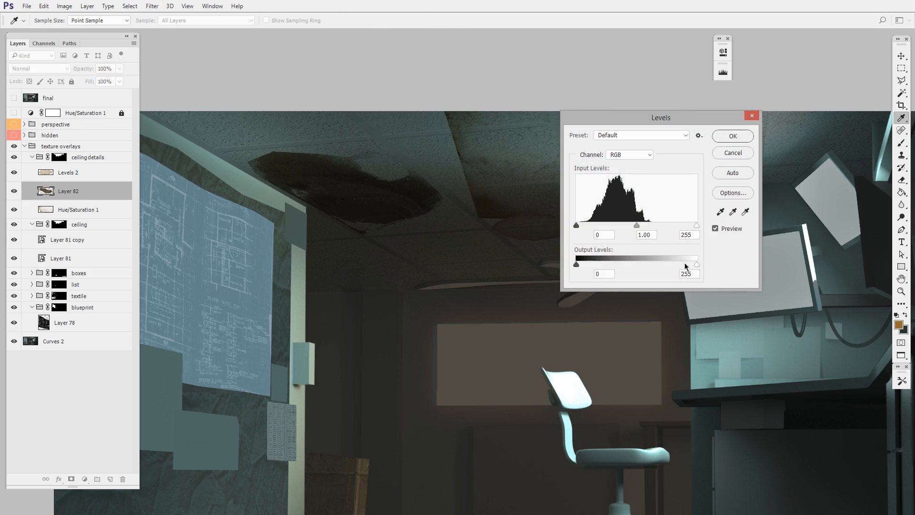
pyautogui.moveTo(592, 270); pyautogui.dragTo(620, 269)
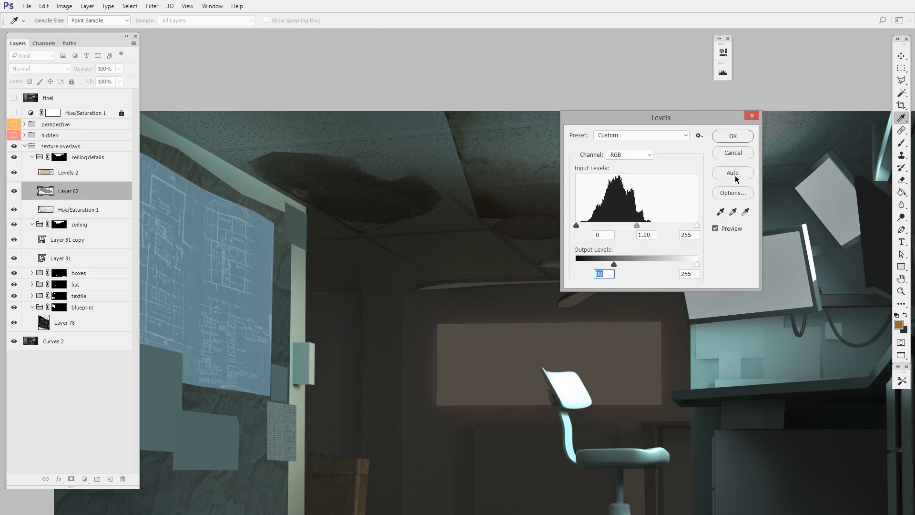
pyautogui.click(747, 135)
# Shift the rusty tile piece toward the monitors and place and resize the oval stain in front of the fan
pyautogui.keyDown('ctrl'); pyautogui.click(528, 210); pyautogui.keyUp('ctrl')
pyautogui.keyDown('ctrl'); pyautogui.click(428, 263); pyautogui.keyUp('ctrl')
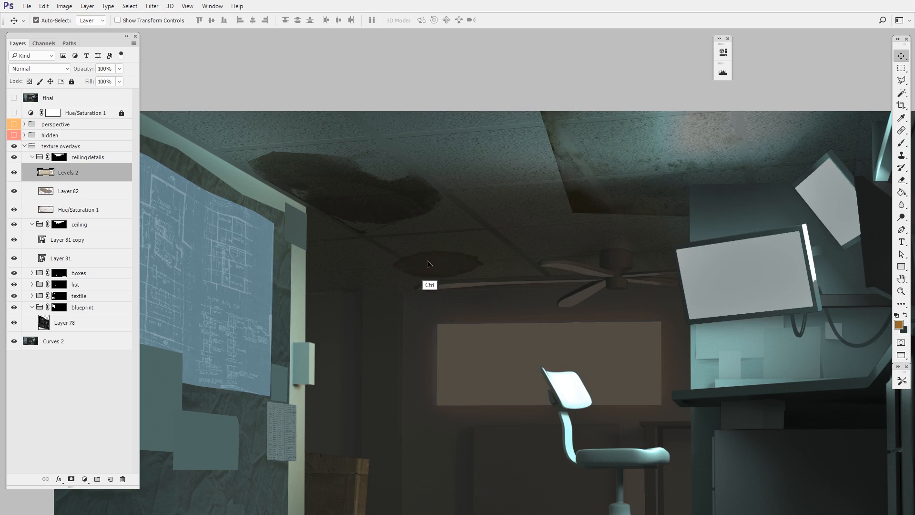
pyautogui.moveTo(496, 275); pyautogui.dragTo(553, 271)
pyautogui.hotkey('ctrl', 't')
pyautogui.moveTo(466, 233); pyautogui.dragTo(477, 266)
pyautogui.press('Return')
# Duplicate the oval stain, move the copy to the ceiling edge by the blueprint wall and enlarge it
pyautogui.moveTo(374, 268); pyautogui.dragTo(218, 273)
pyautogui.moveTo(325, 274); pyautogui.dragTo(467, 304)
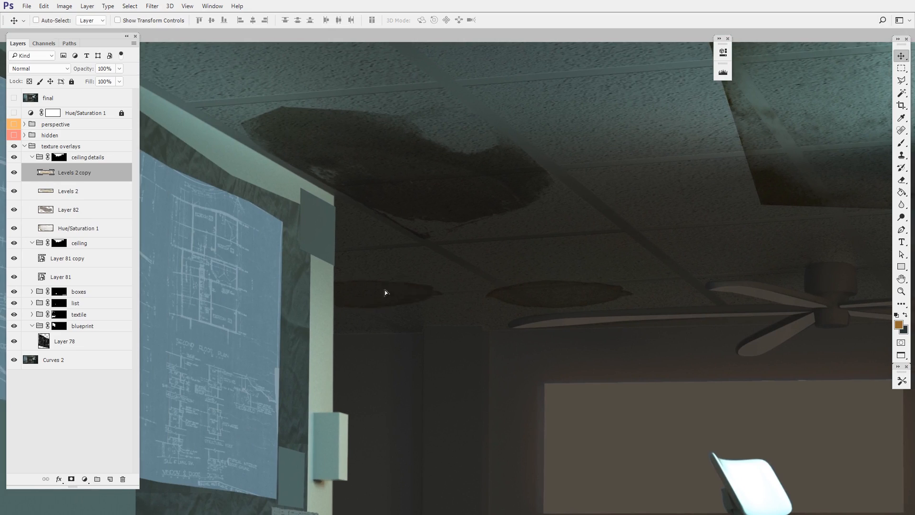
pyautogui.hotkey('ctrl', 't')
pyautogui.moveTo(418, 288); pyautogui.dragTo(392, 300)
pyautogui.keyDown('alt'); pyautogui.click(391, 291); pyautogui.keyUp('alt')
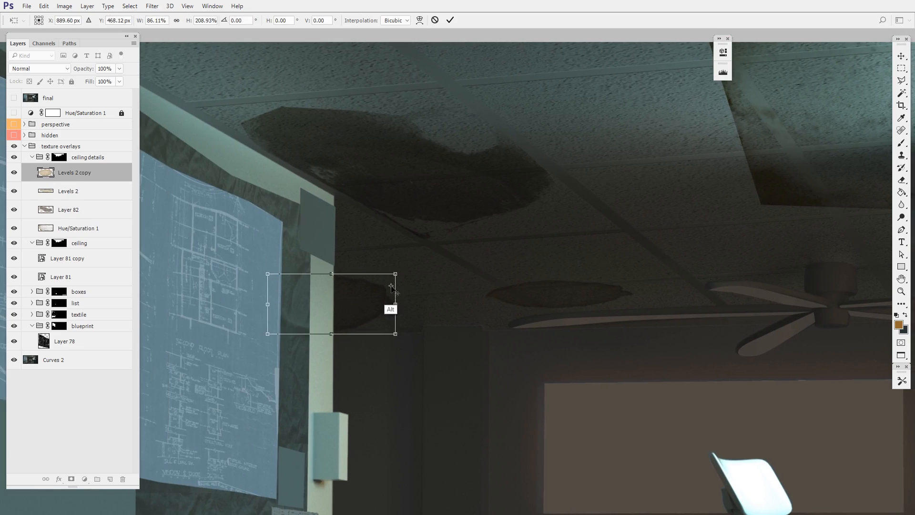
pyautogui.moveTo(397, 334); pyautogui.dragTo(416, 303)
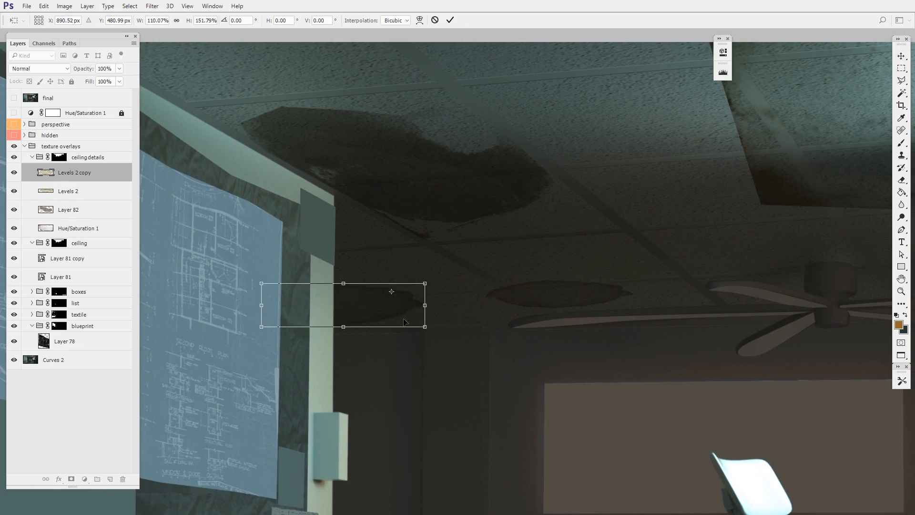
pyautogui.moveTo(351, 327)
pyautogui.mouseDown()
pyautogui.moveTo(414, 322)
pyautogui.moveTo(364, 335)
pyautogui.mouseUp()
pyautogui.moveTo(471, 398); pyautogui.dragTo(490, 386)
pyautogui.press('Return')
pyautogui.hotkey('ctrl', '-')
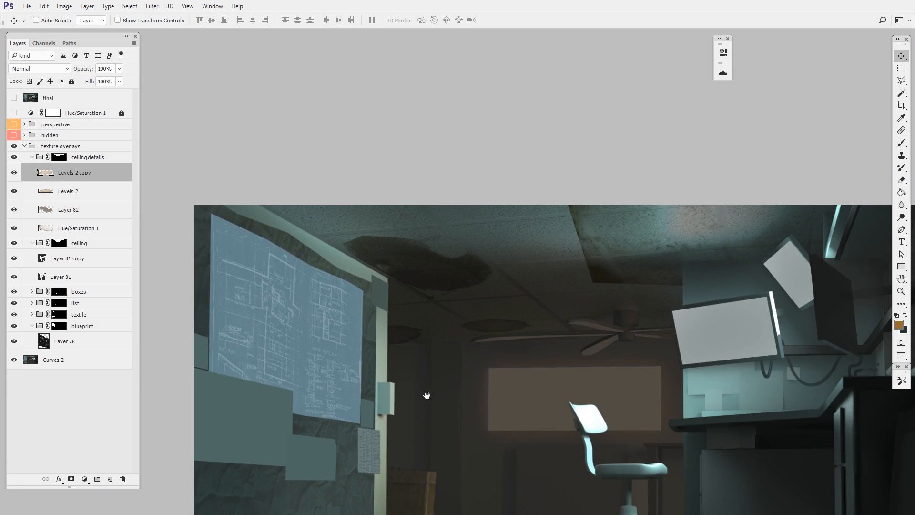
# Duplicate the oval stain to the ceiling's front corner above the blueprint, enlarge it to 120.28% by 155.08% and skew it
pyautogui.keyDown('ctrl'); pyautogui.click(487, 366); pyautogui.keyUp('ctrl')
pyautogui.moveTo(488, 363); pyautogui.dragTo(514, 334)
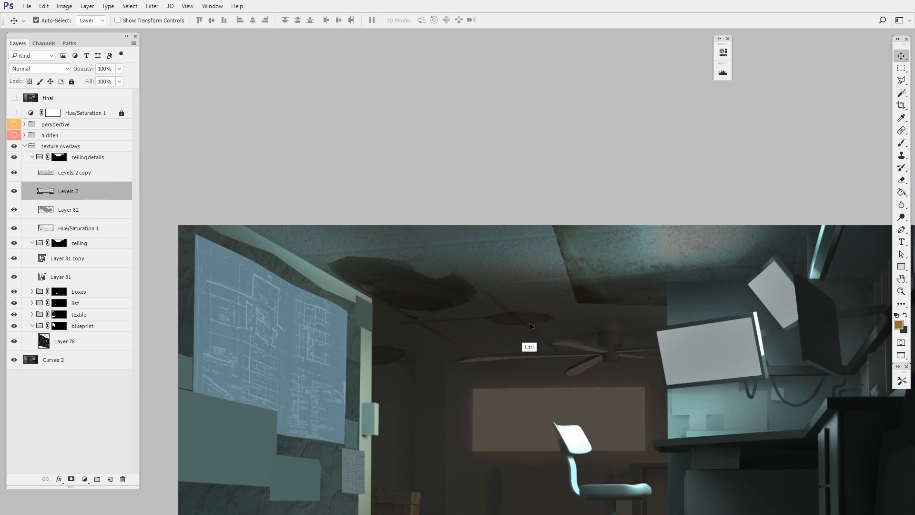
pyautogui.hotkey('ctrl', 't')
pyautogui.moveTo(301, 243); pyautogui.dragTo(290, 220)
pyautogui.moveTo(261, 247); pyautogui.dragTo(286, 240)
pyautogui.moveTo(286, 232); pyautogui.dragTo(275, 226)
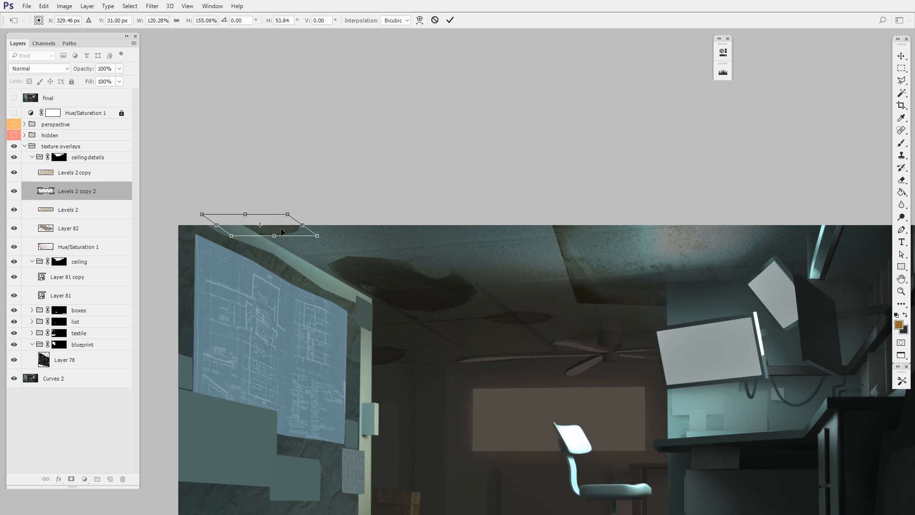
pyautogui.press('Return')
pyautogui.moveTo(598, 421); pyautogui.dragTo(552, 411)
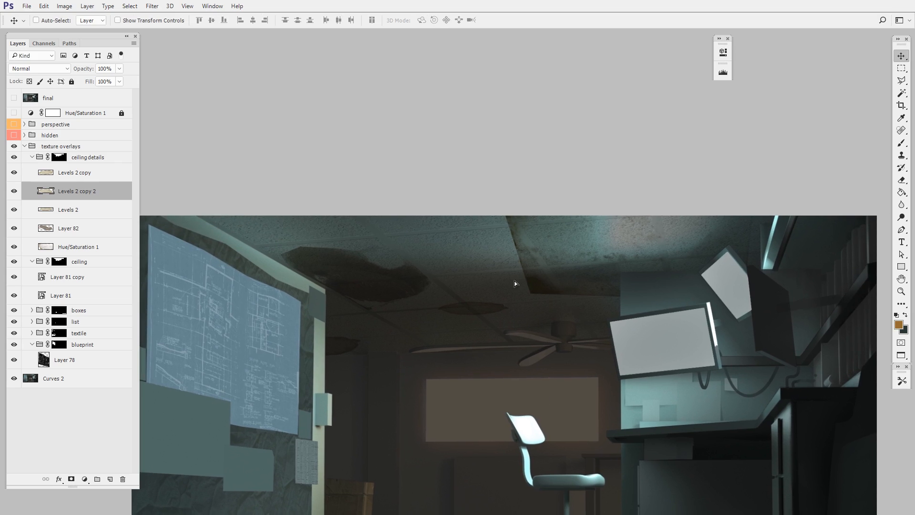
# Move the rusty tile piece, shrink it to 56.41% width and skew it to fit one ceiling tile in perspective
pyautogui.keyDown('ctrl'); pyautogui.click(533, 292); pyautogui.keyUp('ctrl')
pyautogui.moveTo(555, 278); pyautogui.dragTo(570, 250)
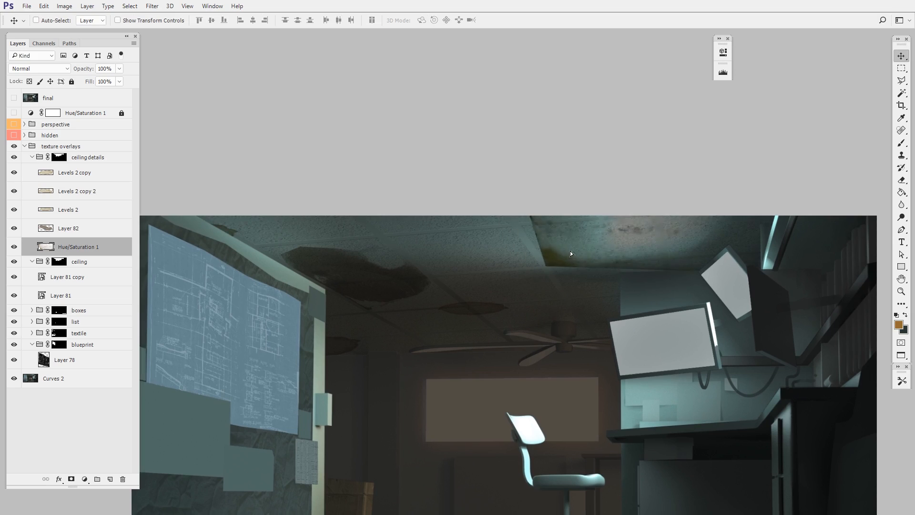
pyautogui.moveTo(580, 334); pyautogui.dragTo(477, 374)
pyautogui.hotkey('ctrl', 't')
pyautogui.moveTo(666, 212); pyautogui.dragTo(561, 255)
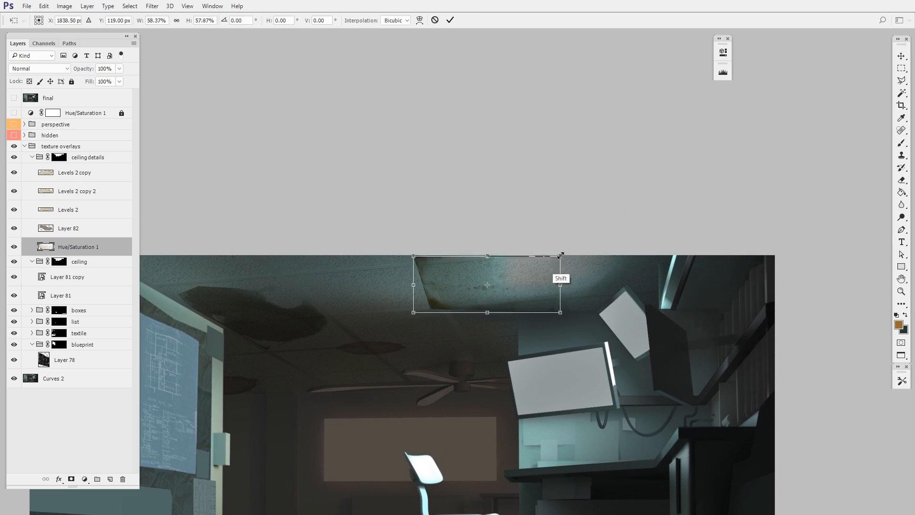
pyautogui.moveTo(493, 314); pyautogui.dragTo(548, 242)
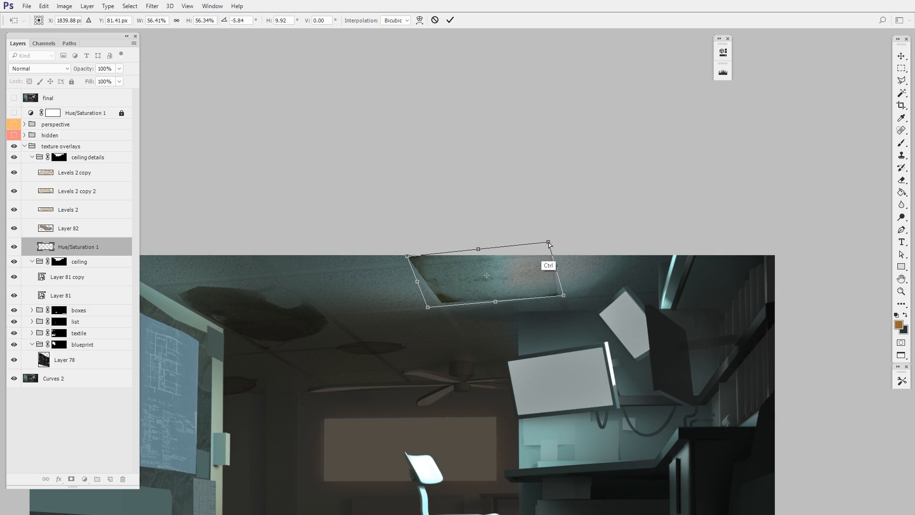
pyautogui.moveTo(479, 250); pyautogui.dragTo(486, 260)
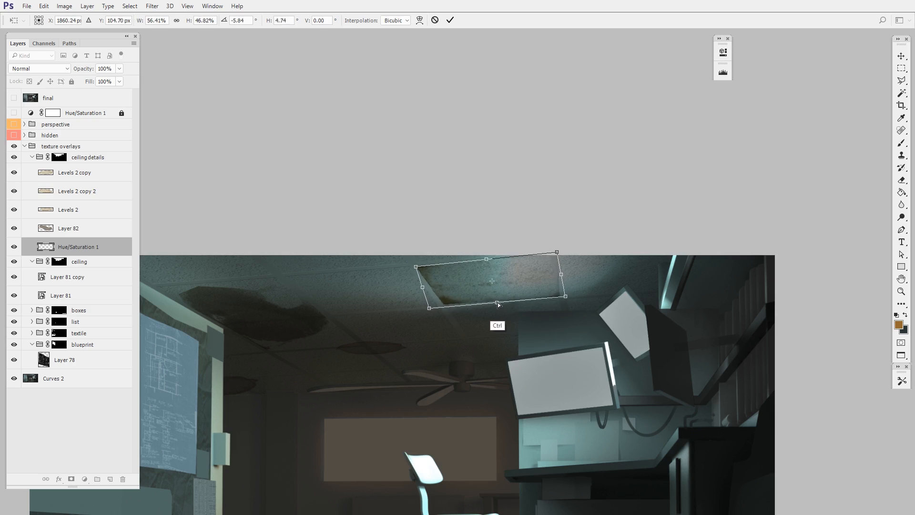
pyautogui.moveTo(557, 252); pyautogui.dragTo(552, 254)
pyautogui.press('Return')
# Duplicate the rusty tile piece and move the copy toward the back of the ceiling
pyautogui.press('z')
pyautogui.moveTo(589, 336); pyautogui.dragTo(674, 291)
pyautogui.press('v')
pyautogui.keyDown('alt'); pyautogui.moveTo(563, 230); pyautogui.dragTo(491, 305); pyautogui.keyUp('alt')
pyautogui.press('z')
pyautogui.moveTo(512, 329); pyautogui.dragTo(567, 305)
# Distort the copied rusty tile piece to fit a ceiling tile between the large stain and the fan
pyautogui.hotkey('ctrl', 't')
pyautogui.moveTo(487, 265); pyautogui.dragTo(485, 276)
pyautogui.keyDown('ctrl'); pyautogui.moveTo(532, 307); pyautogui.dragTo(574, 294); pyautogui.keyUp('ctrl')
pyautogui.keyDown('alt'); pyautogui.keyDown('shift'); pyautogui.moveTo(654, 226); pyautogui.dragTo(631, 233); pyautogui.keyUp('shift'); pyautogui.keyUp('alt')
pyautogui.moveTo(616, 255); pyautogui.dragTo(528, 260)
pyautogui.moveTo(574, 289); pyautogui.dragTo(578, 306)
pyautogui.press('Return')
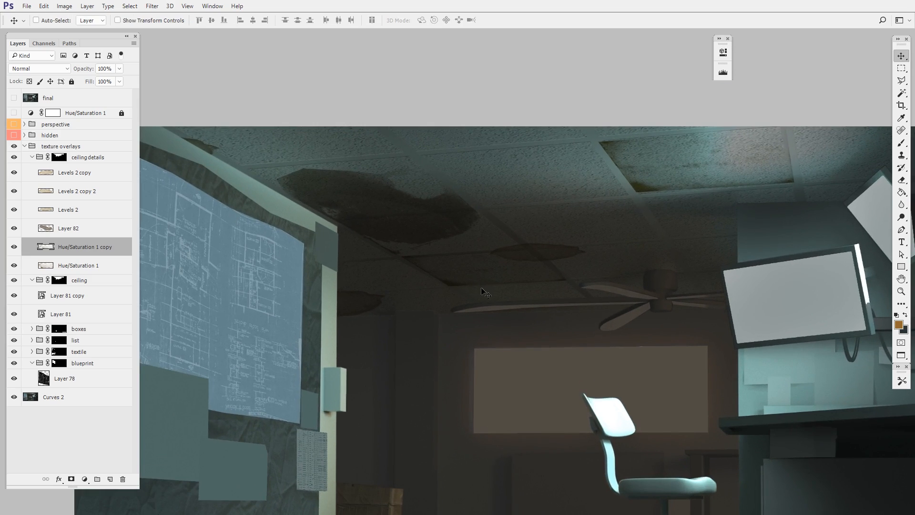
# Duplicate the small rusty tile piece again and fit the copy near the ceiling's rear edge
pyautogui.hotkey('ctrl', 'alt', 't')
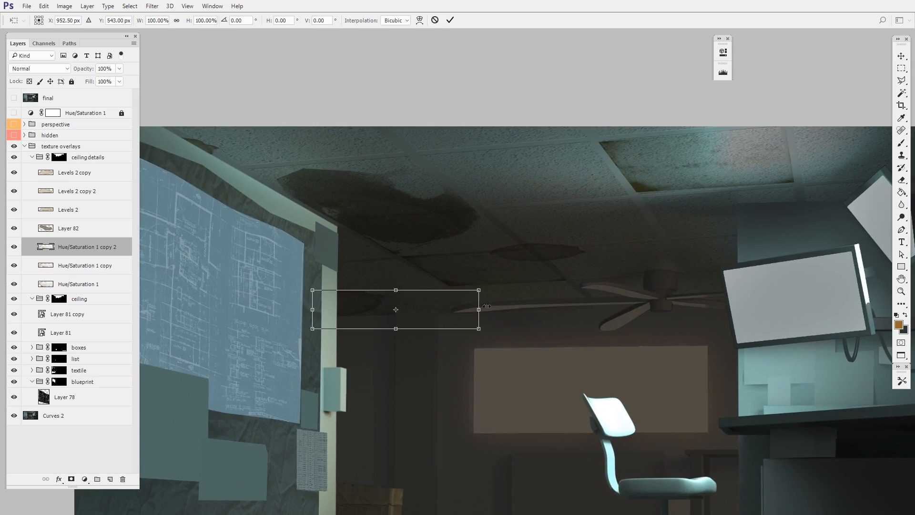
pyautogui.moveTo(486, 305); pyautogui.dragTo(627, 295)
pyautogui.press('Return')
# Duplicate the oval stain over the fan blade and scale the copy to 107.64% width and 73.21% height
pyautogui.keyDown('ctrl'); pyautogui.click(569, 254); pyautogui.keyUp('ctrl')
pyautogui.hotkey('ctrl', 't')
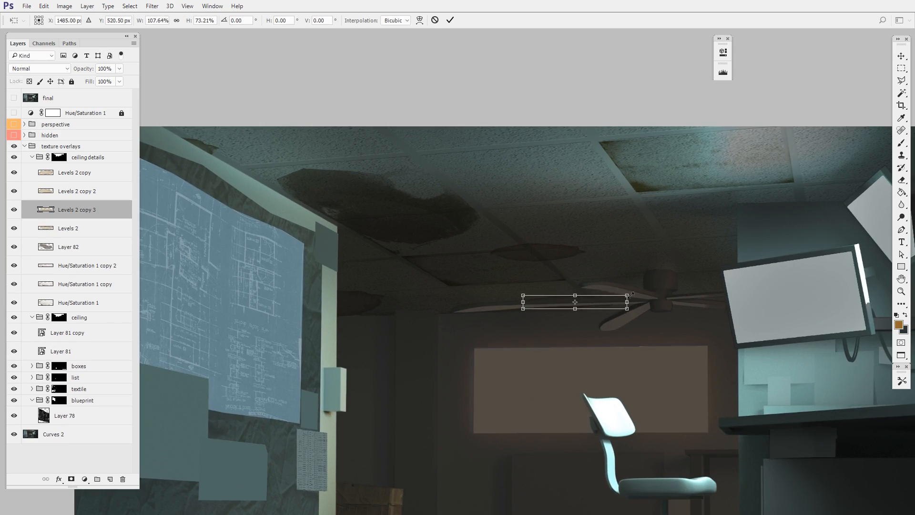
pyautogui.press('Return')
# Slightly adjust the shape of the large dark stain beside the blueprint wall
pyautogui.moveTo(599, 389); pyautogui.dragTo(411, 389)
pyautogui.moveTo(574, 372)
pyautogui.keyDown('ctrl'); pyautogui.mouseDown()
pyautogui.moveTo(549, 373)
pyautogui.moveTo(578, 372)
pyautogui.mouseUp(); pyautogui.keyUp('ctrl')
pyautogui.keyDown('ctrl'); pyautogui.click(403, 264); pyautogui.keyUp('ctrl')
pyautogui.hotkey('ctrl', 't')
pyautogui.moveTo(425, 233); pyautogui.dragTo(424, 240)
pyautogui.press('Return')
# Lower the large dark stain's opacity to 36% and check it against the whole painting
pyautogui.moveTo(490, 410); pyautogui.dragTo(501, 384)
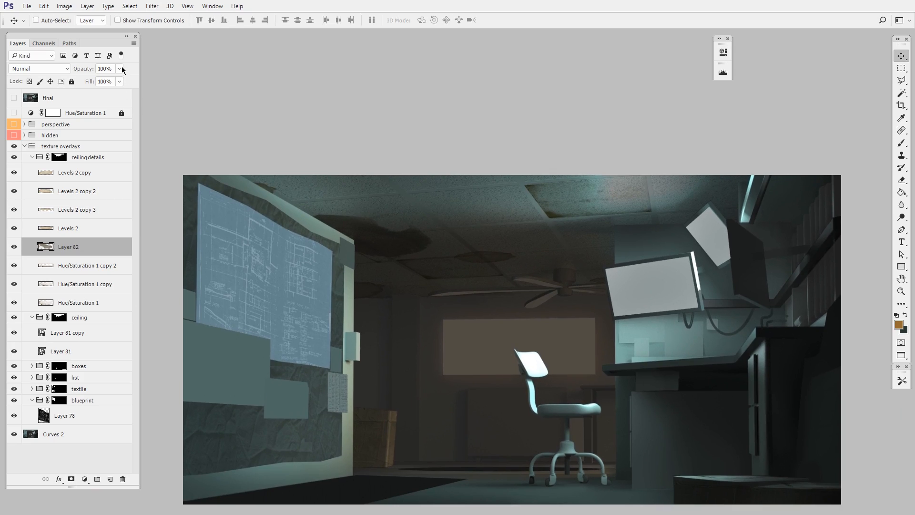
pyautogui.moveTo(119, 69); pyautogui.dragTo(98, 81)
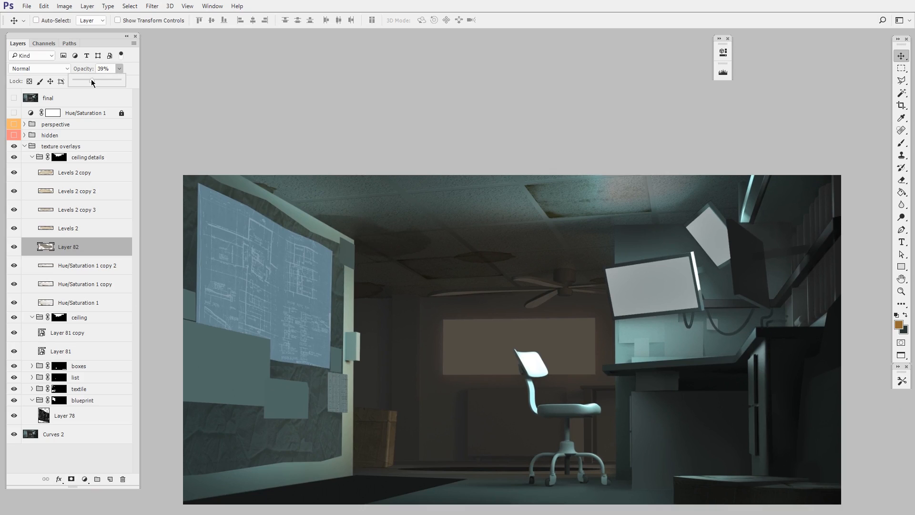
pyautogui.click(641, 425)
pyautogui.moveTo(641, 426); pyautogui.dragTo(640, 398)
pyautogui.moveTo(654, 411)
pyautogui.keyDown('ctrl'); pyautogui.mouseDown()
pyautogui.moveTo(641, 409)
pyautogui.moveTo(646, 418)
pyautogui.mouseUp(); pyautogui.keyUp('ctrl')
pyautogui.moveTo(643, 427); pyautogui.dragTo(641, 408)
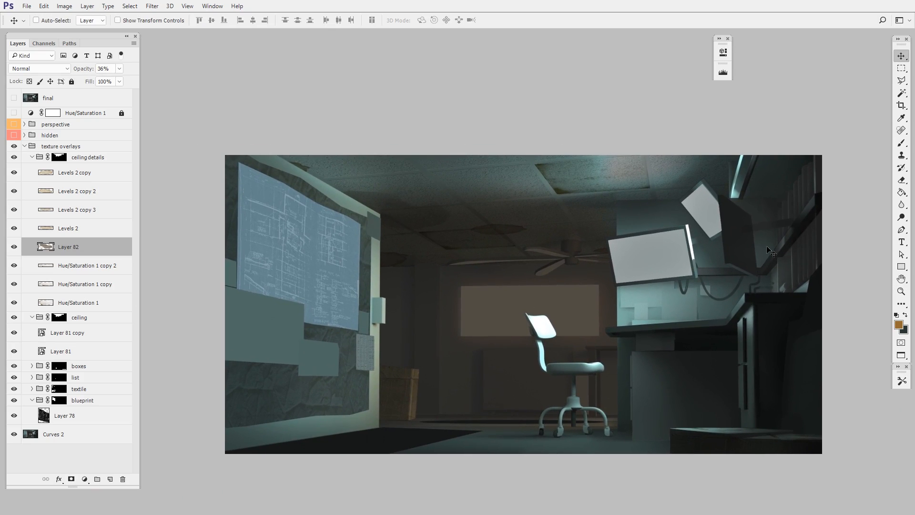
# Move the large rusty tile piece to the ceiling area above the monitors and transform it to fit there
pyautogui.keyDown('ctrl'); pyautogui.moveTo(668, 336); pyautogui.dragTo(696, 332); pyautogui.keyUp('ctrl')
pyautogui.keyDown('ctrl'); pyautogui.click(524, 146); pyautogui.keyUp('ctrl')
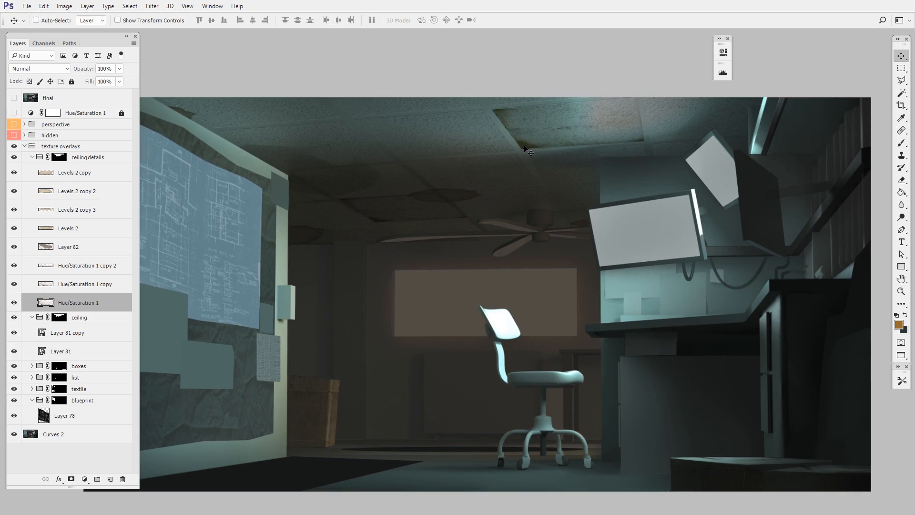
pyautogui.moveTo(538, 182); pyautogui.dragTo(667, 172)
pyautogui.hotkey('ctrl', 't')
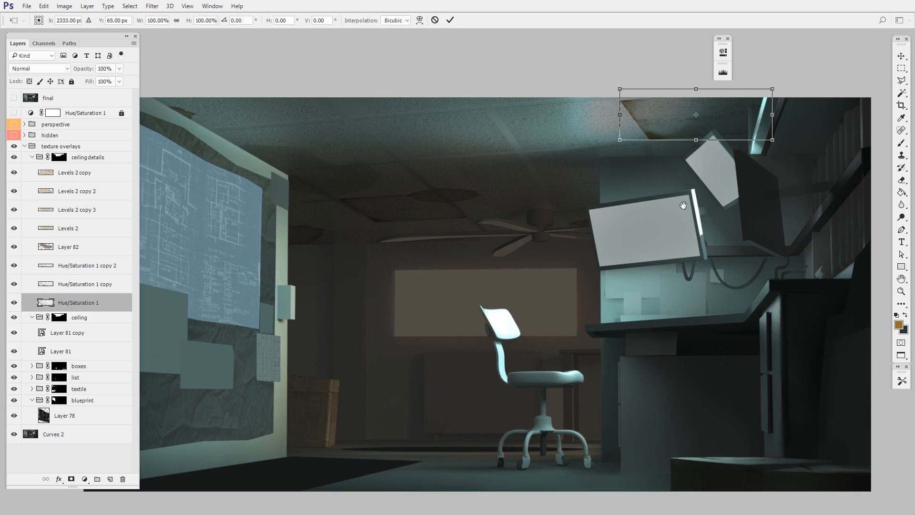
pyautogui.moveTo(682, 204); pyautogui.dragTo(612, 254)
pyautogui.keyDown('ctrl'); pyautogui.moveTo(625, 143); pyautogui.dragTo(662, 133); pyautogui.keyUp('ctrl')
pyautogui.press('Return')
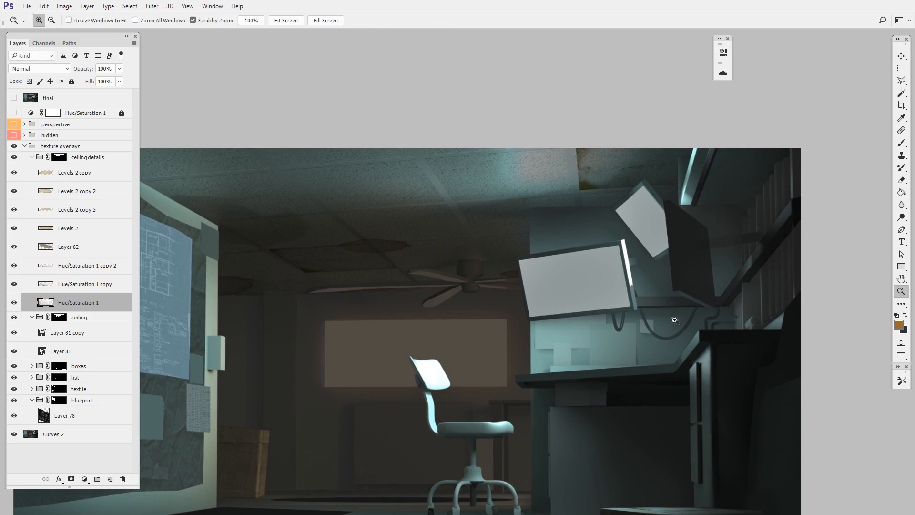
# Transform the large rusty tile piece again to fit beside the upper monitor and select the Eraser
pyautogui.keyDown('ctrl'); pyautogui.moveTo(684, 317); pyautogui.dragTo(637, 318); pyautogui.keyUp('ctrl')
pyautogui.moveTo(637, 318); pyautogui.dragTo(674, 303)
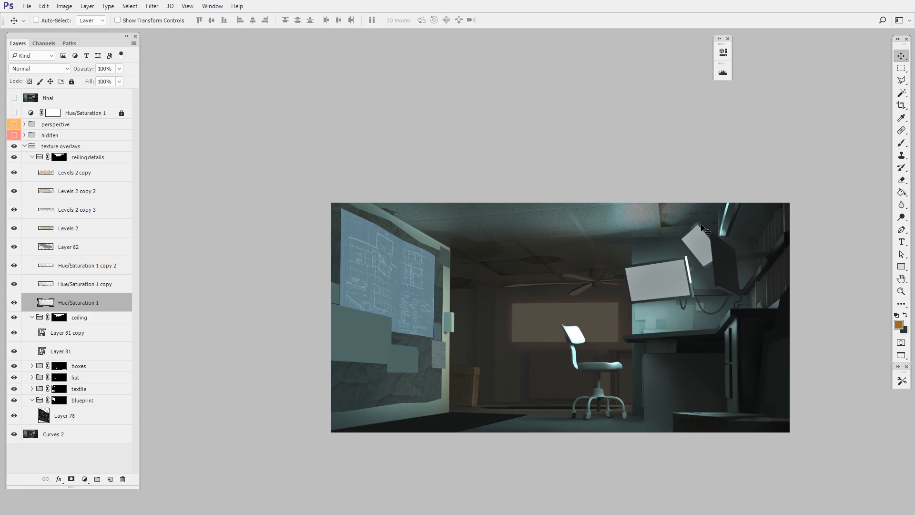
pyautogui.hotkey('ctrl', 't')
pyautogui.press('Return')
pyautogui.press('e')
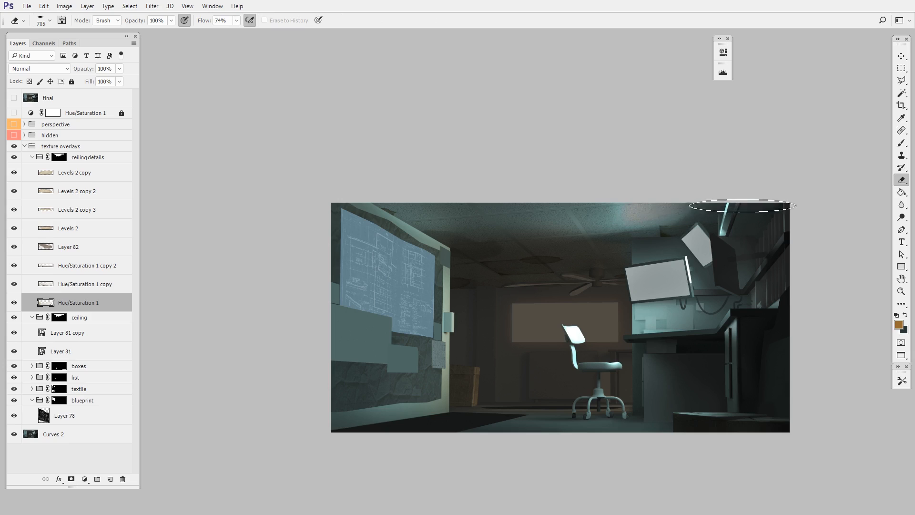
pyautogui.moveTo(592, 361); pyautogui.dragTo(579, 366)
pyautogui.moveTo(584, 360); pyautogui.dragTo(600, 360)
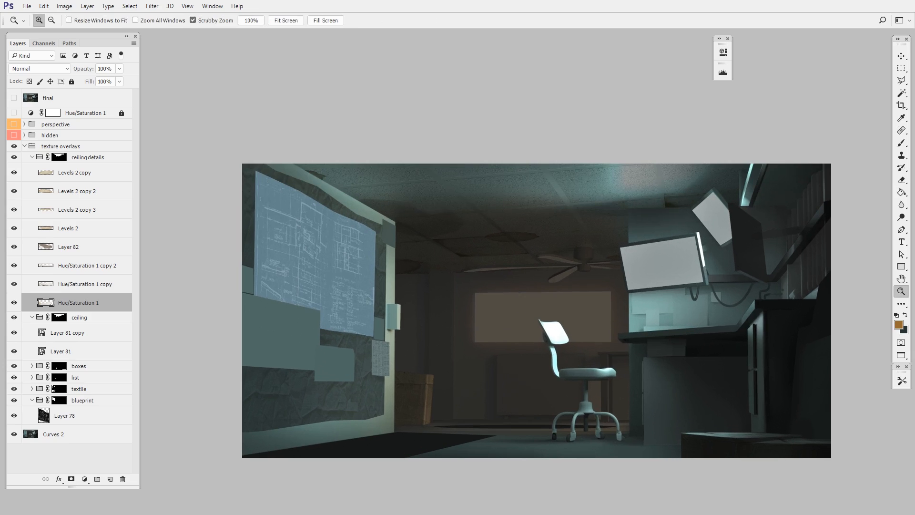